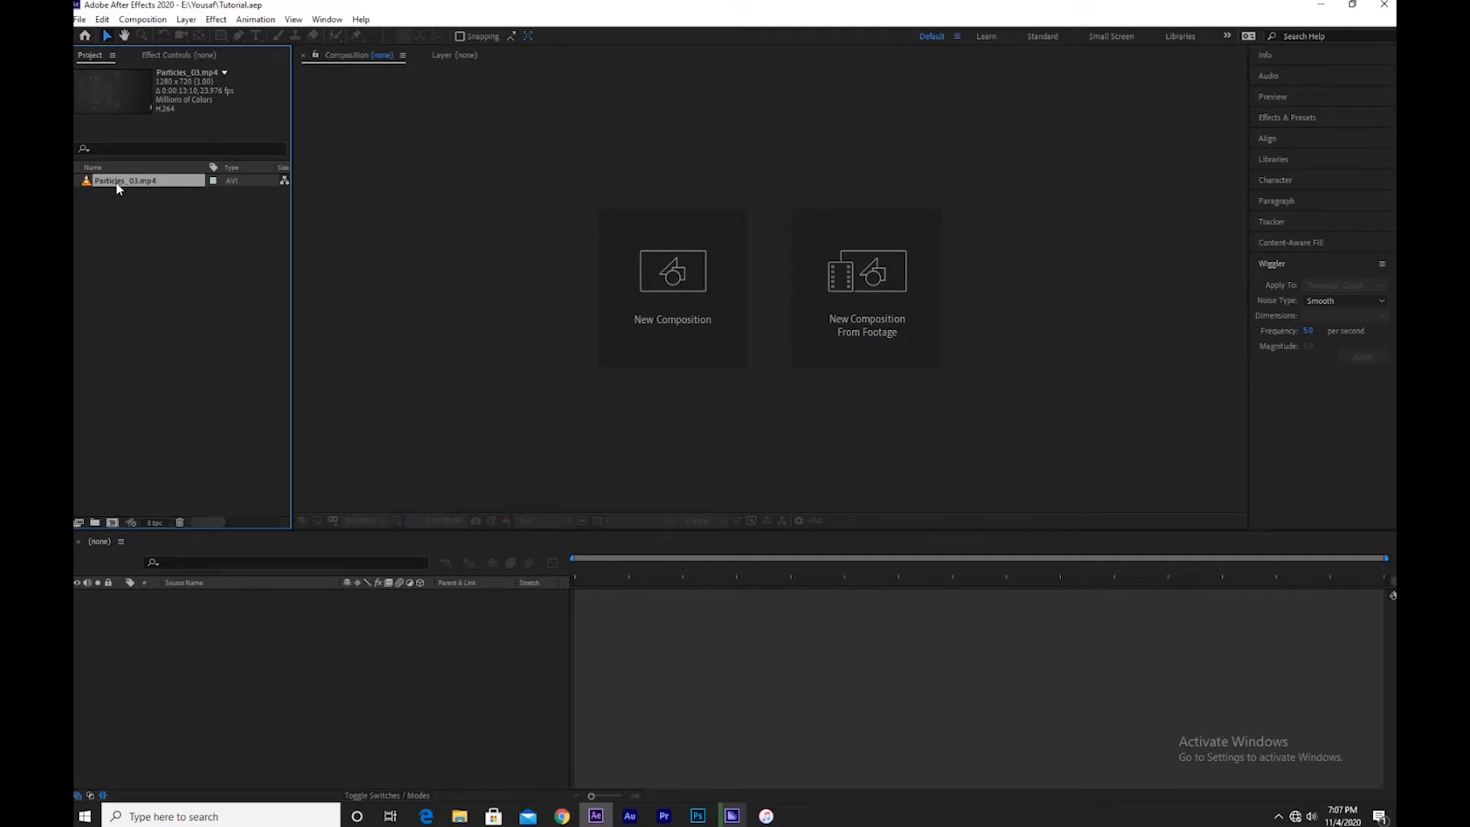
- Create a composition from the Particles_03.mp4 footage and scrub through it to about six seconds
left_click_drag(126, 184, 113, 525)
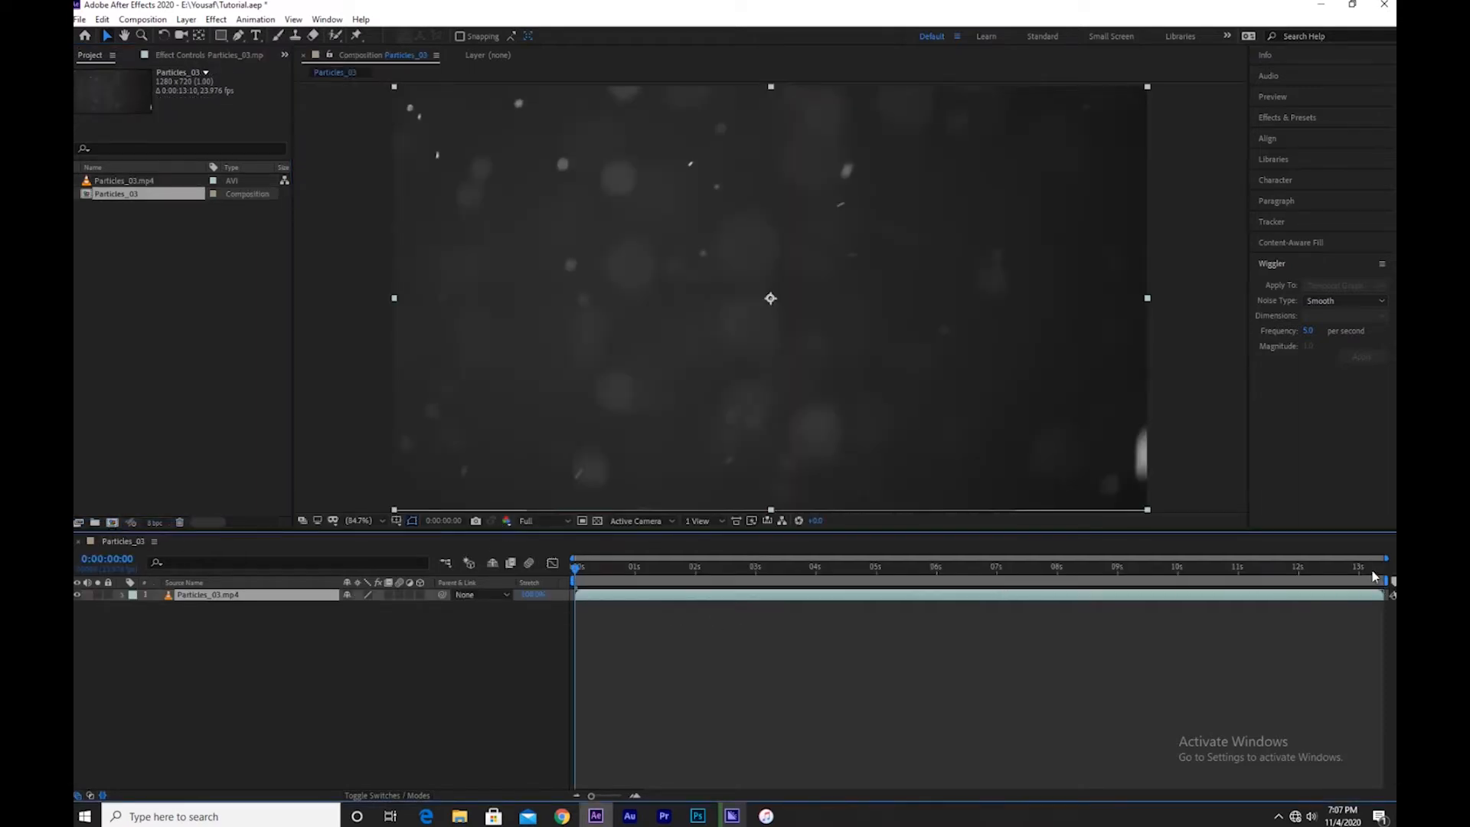
left_click_drag(1380, 571, 930, 570)
- Create a new composition named Loop with the HDTV 1080 29.97 preset settings
left_click(191, 346)
right_click(192, 346)
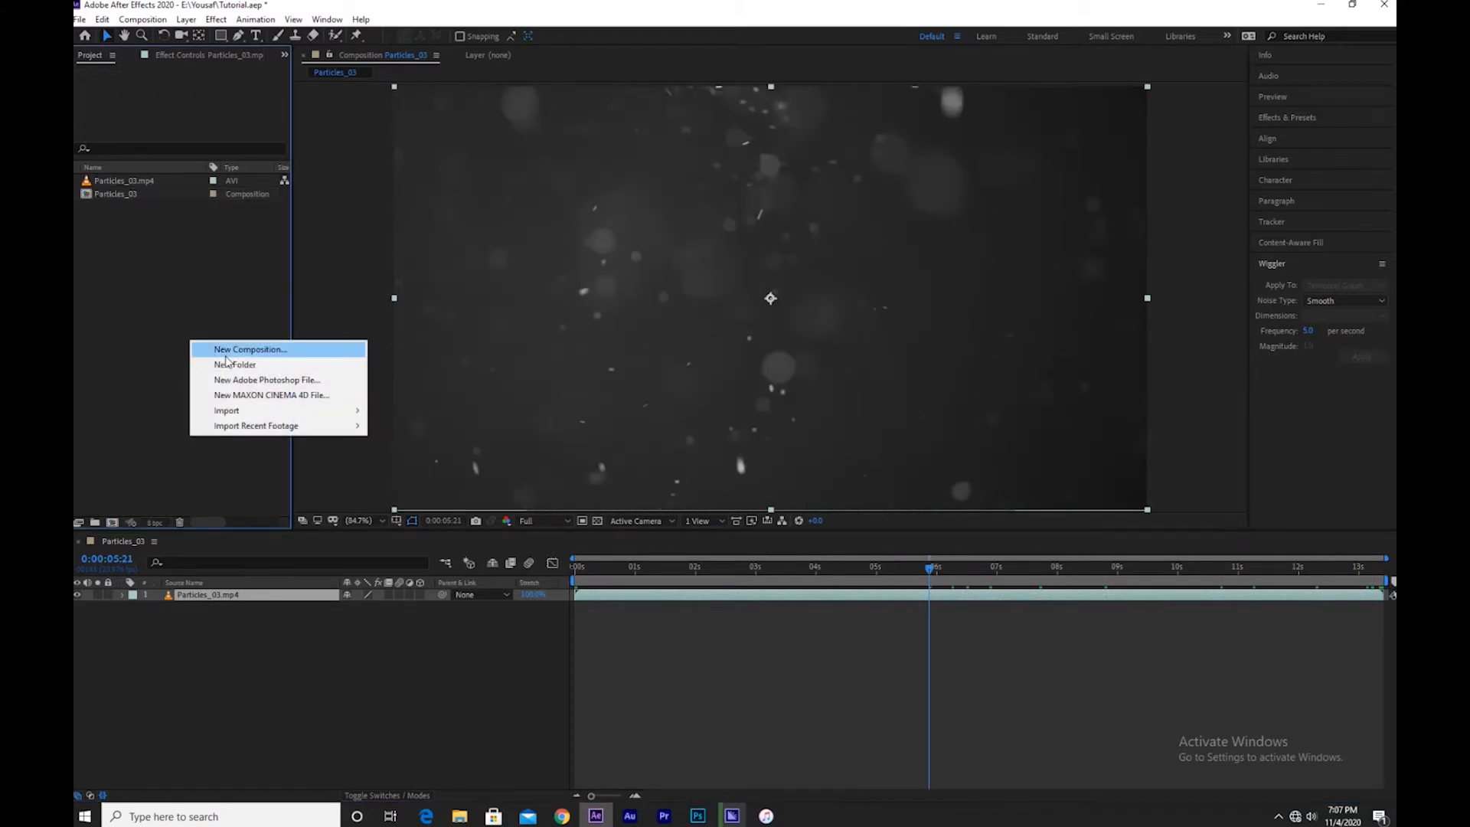
left_click(222, 348)
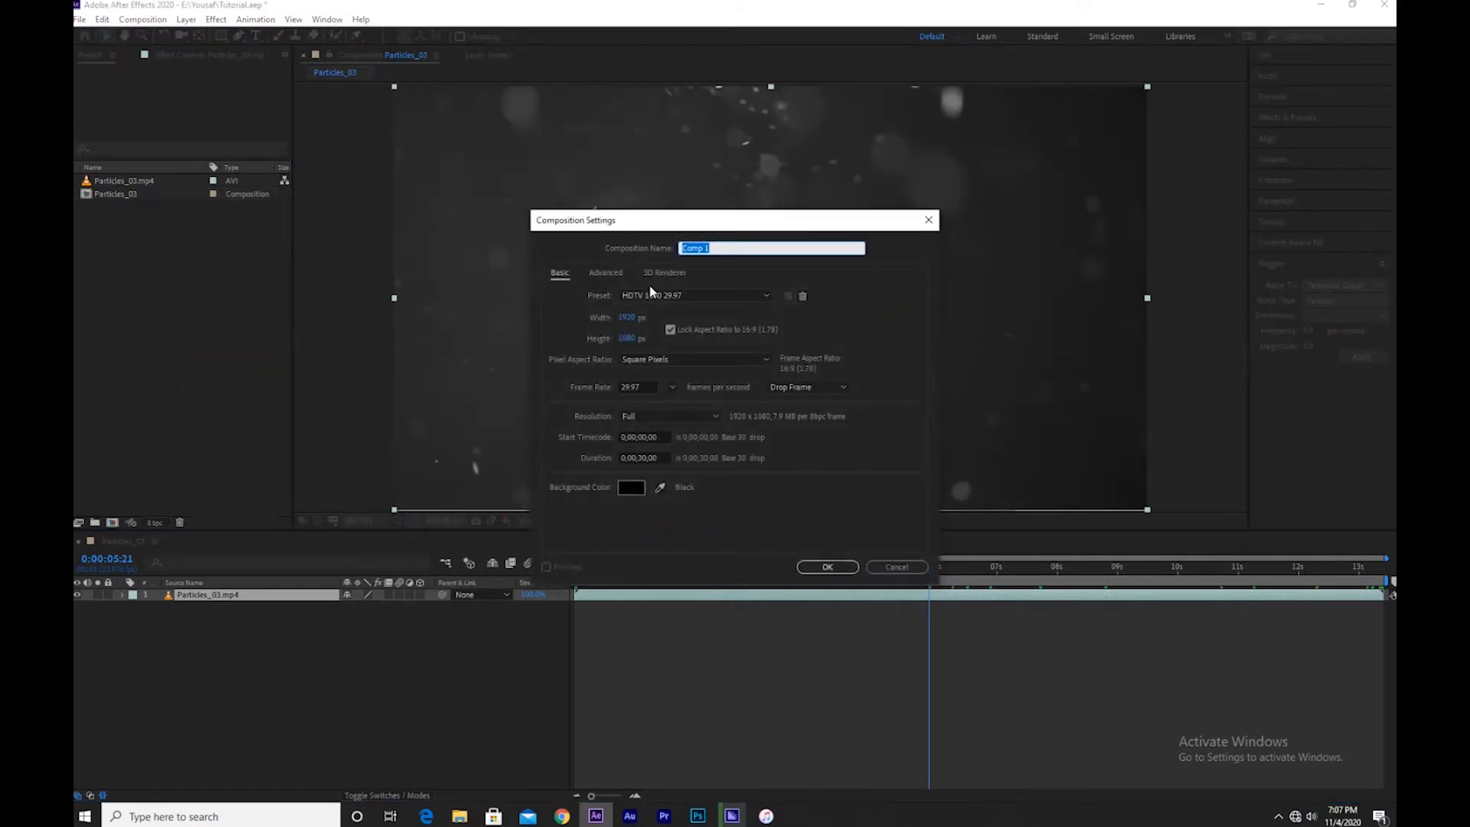
type("Loop")
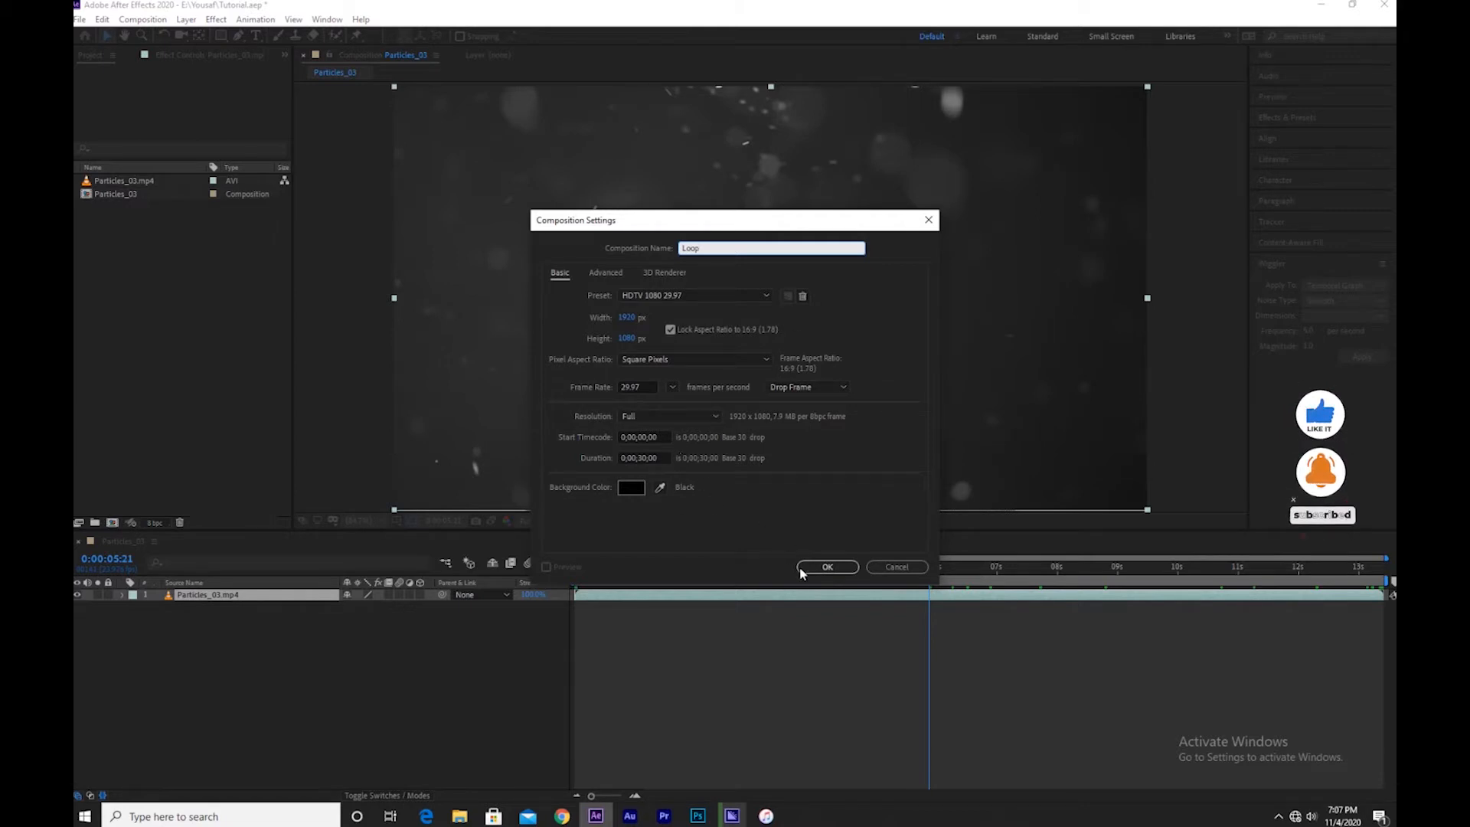
left_click(825, 567)
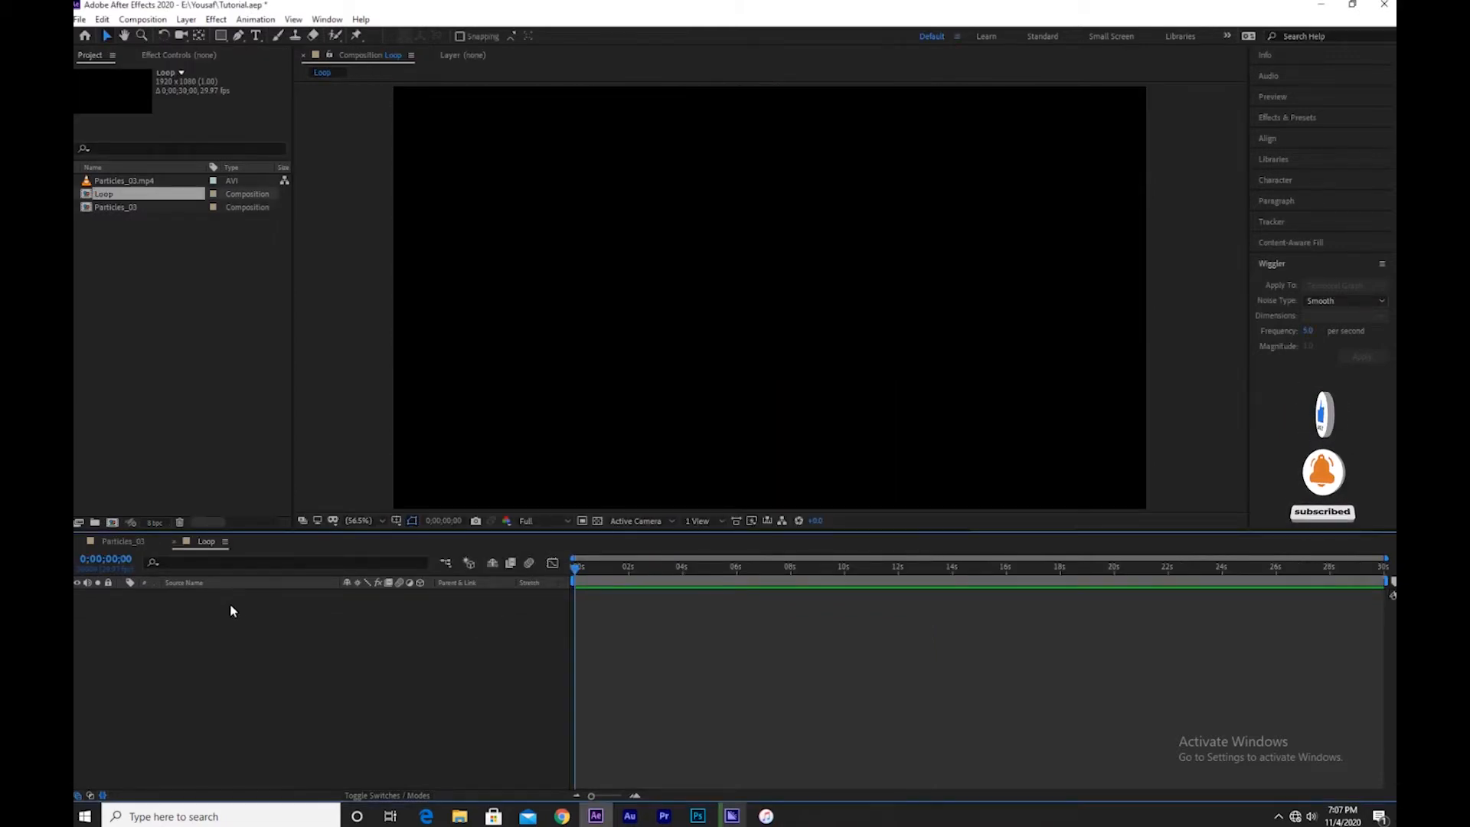
- Add the Particles_03 composition as a layer in Loop and scrub through its footage
left_click(109, 209)
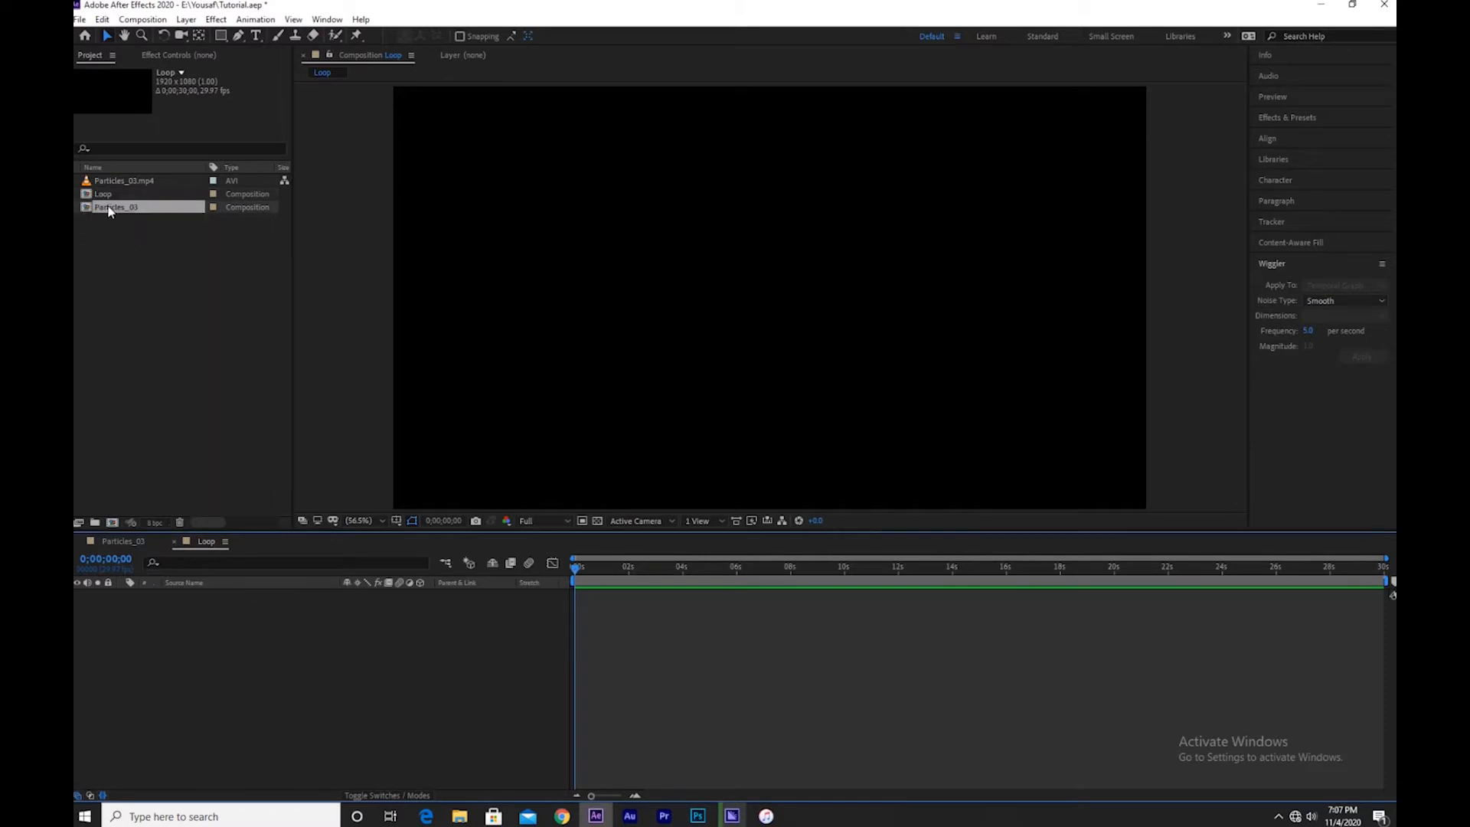
left_click_drag(106, 207, 190, 639)
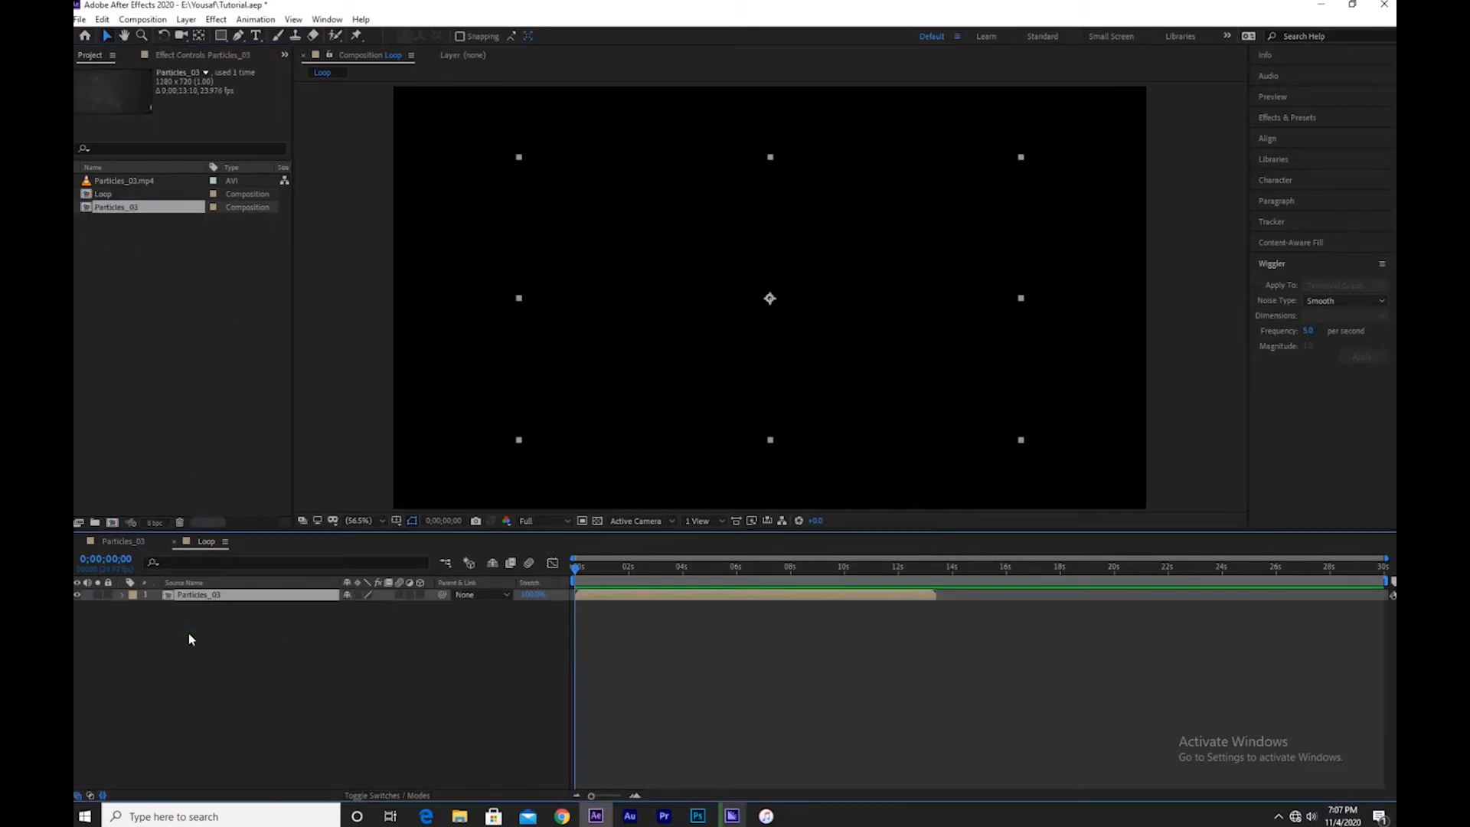
left_click_drag(823, 571, 890, 591)
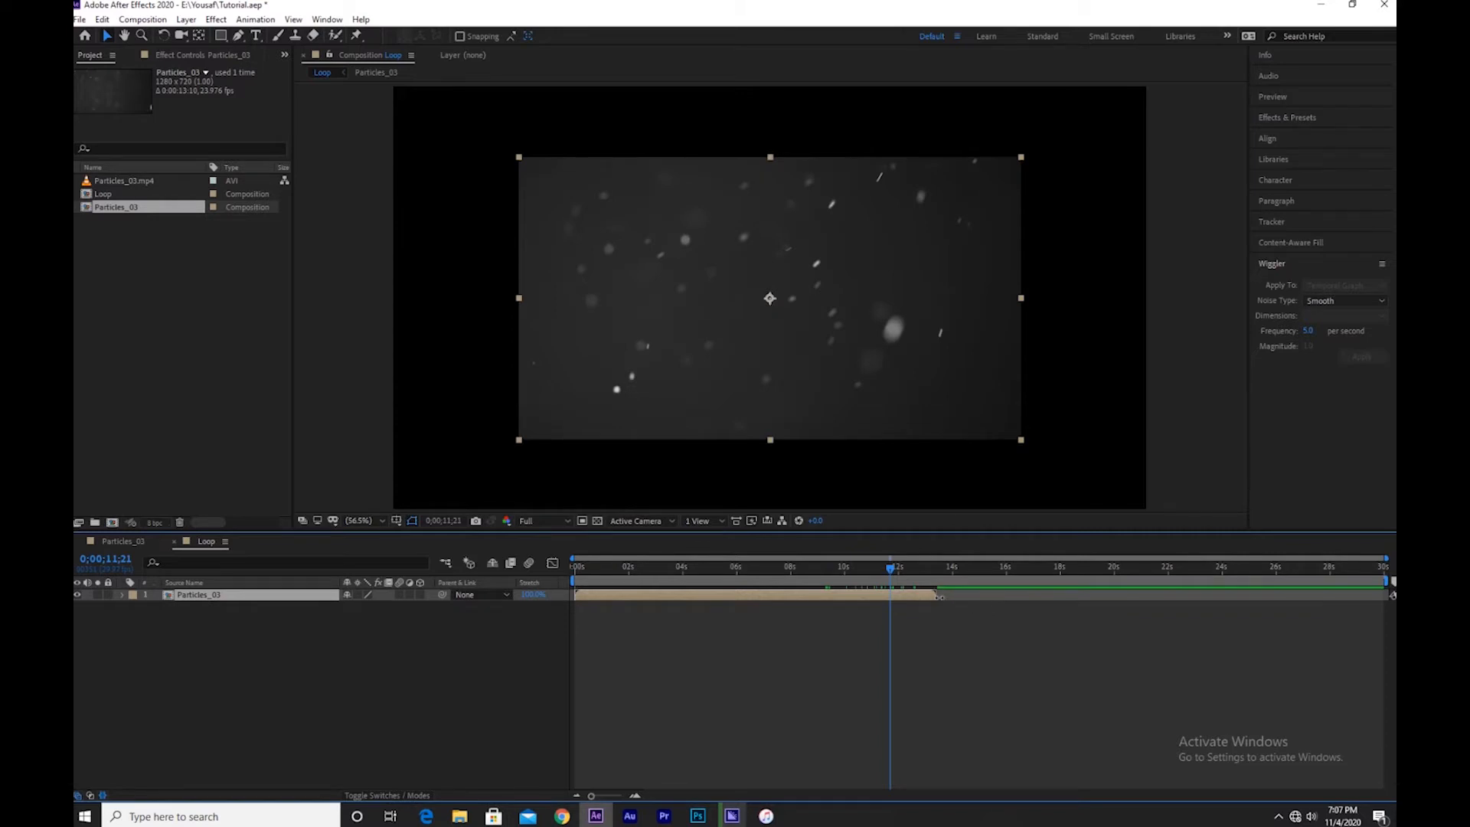
left_click_drag(864, 578, 820, 570)
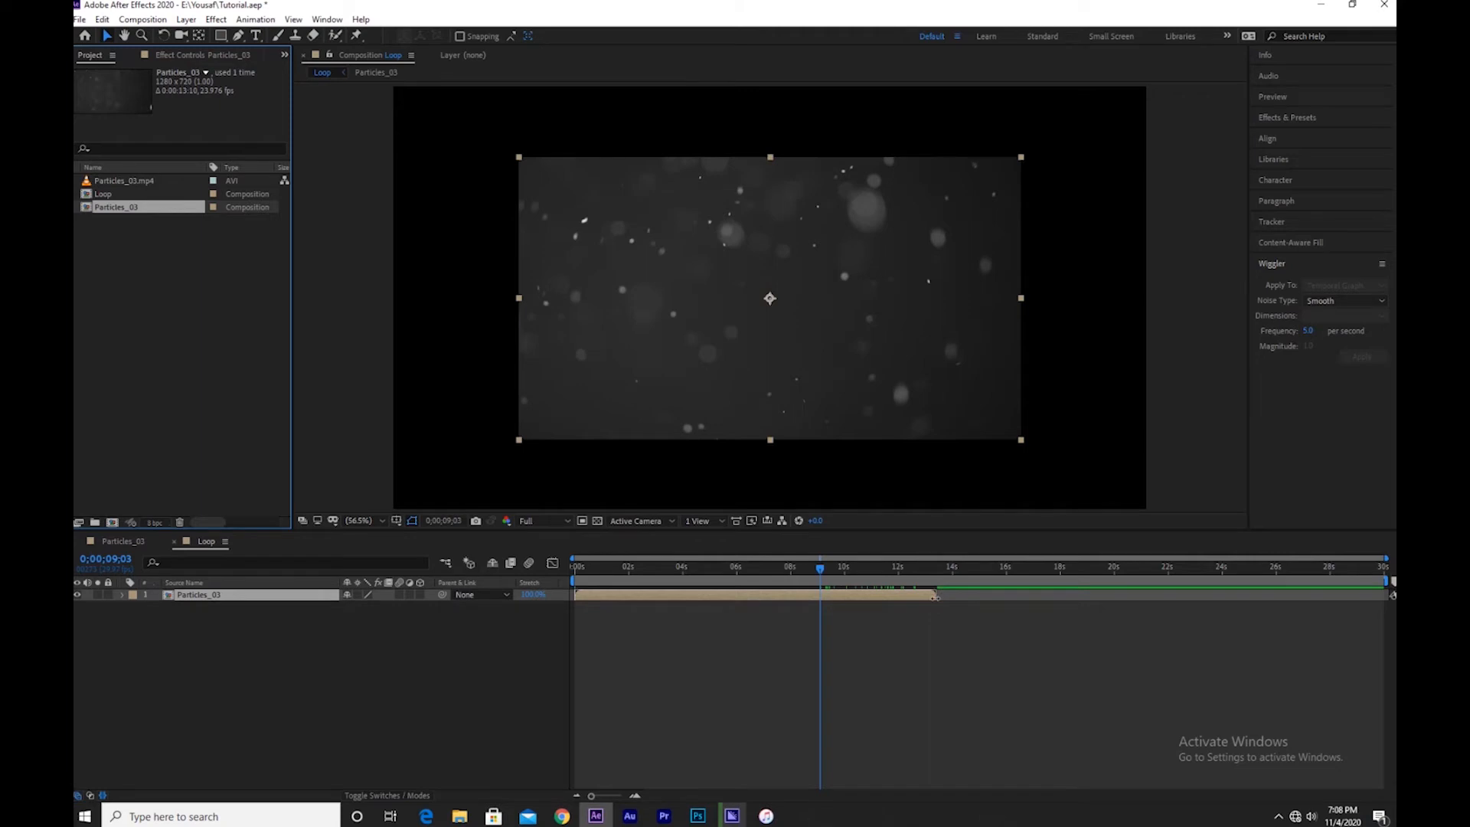
- Shorten the Particles_03 layer to about 4 seconds and trim the Loop composition to a work area ending at 0;00;04;02
left_click_drag(935, 596, 683, 603)
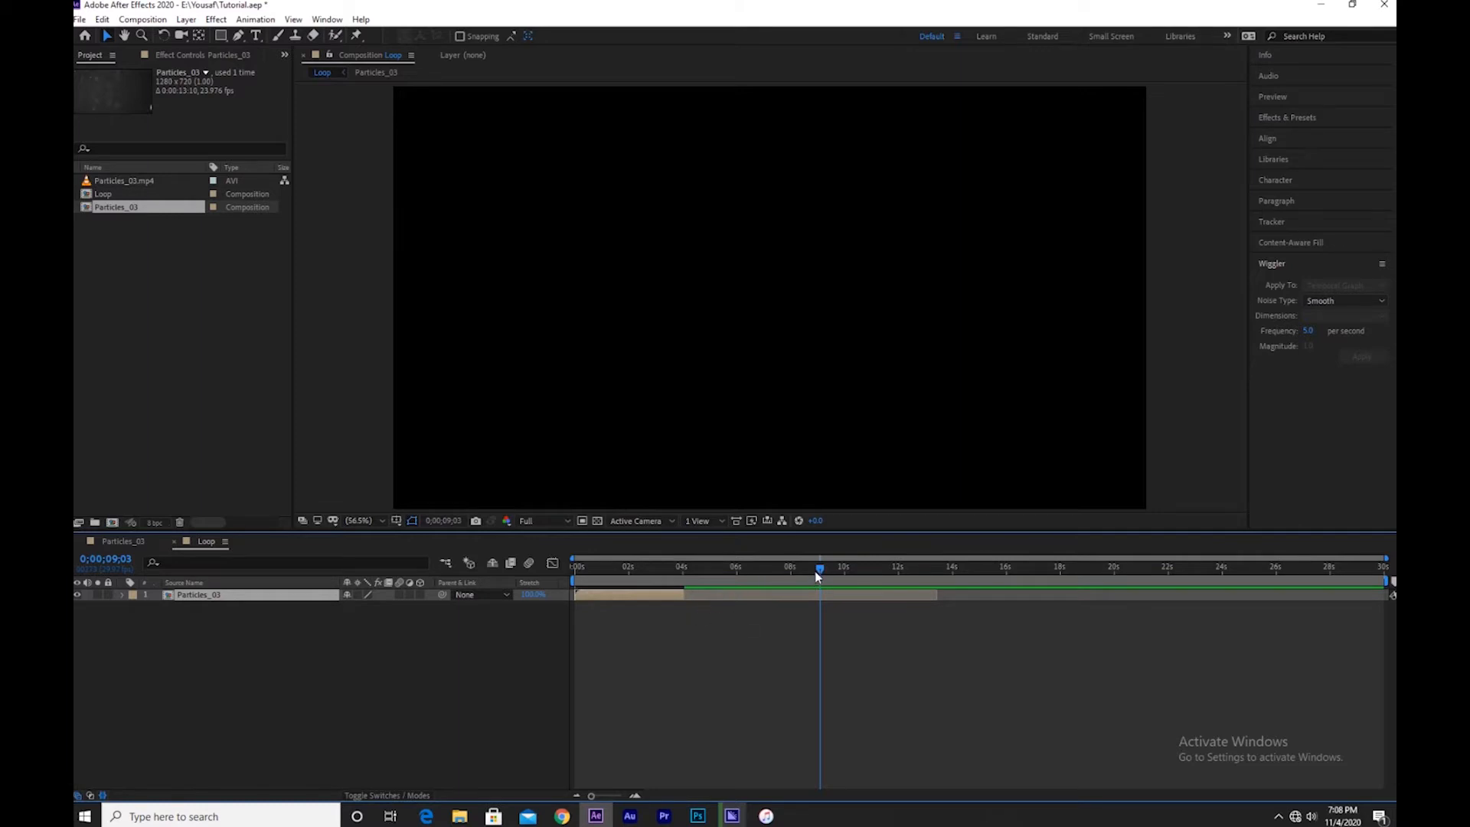
left_click_drag(817, 576, 680, 579)
left_click_drag(591, 796, 609, 797)
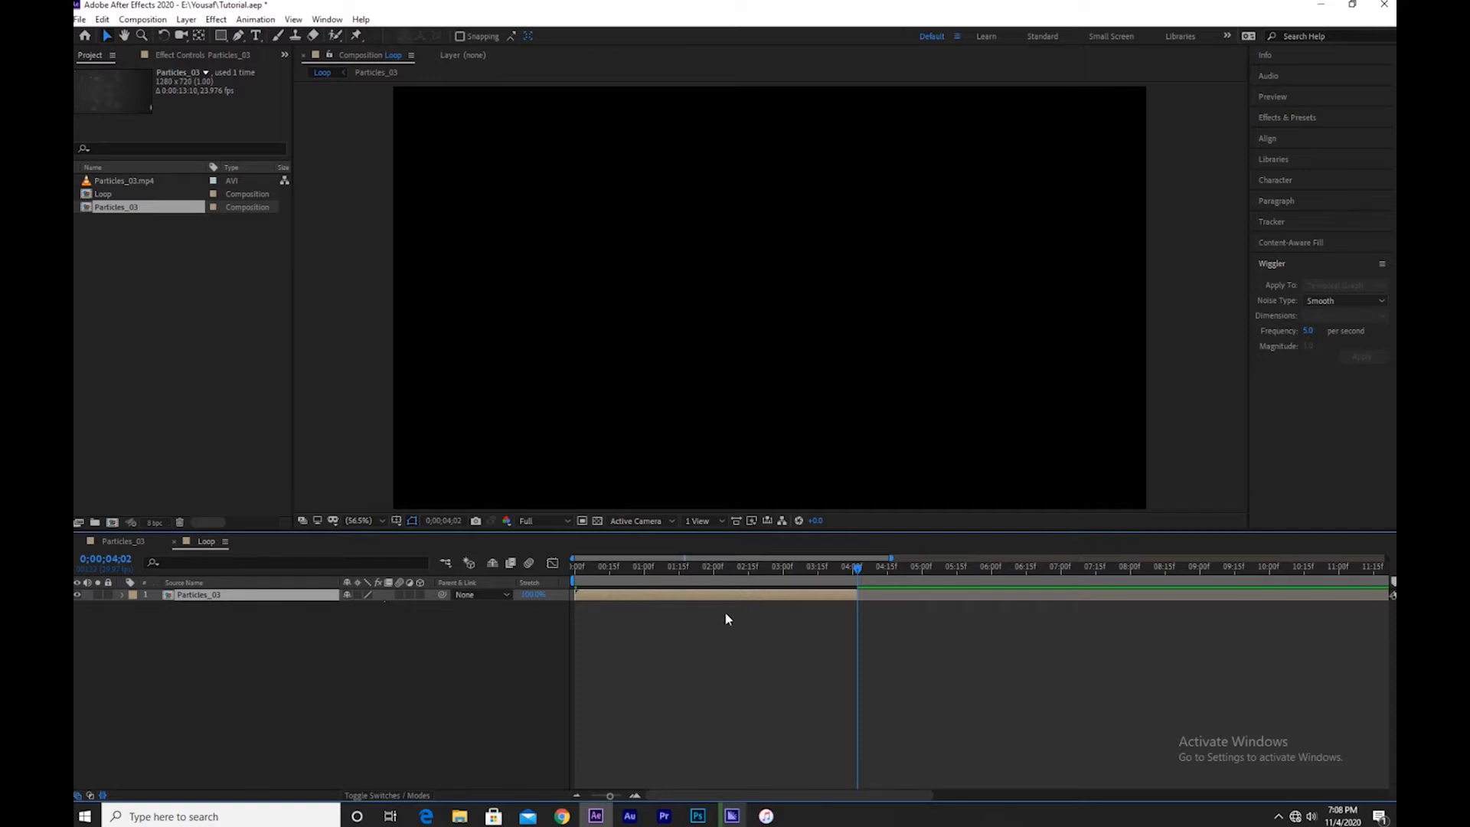
key("n")
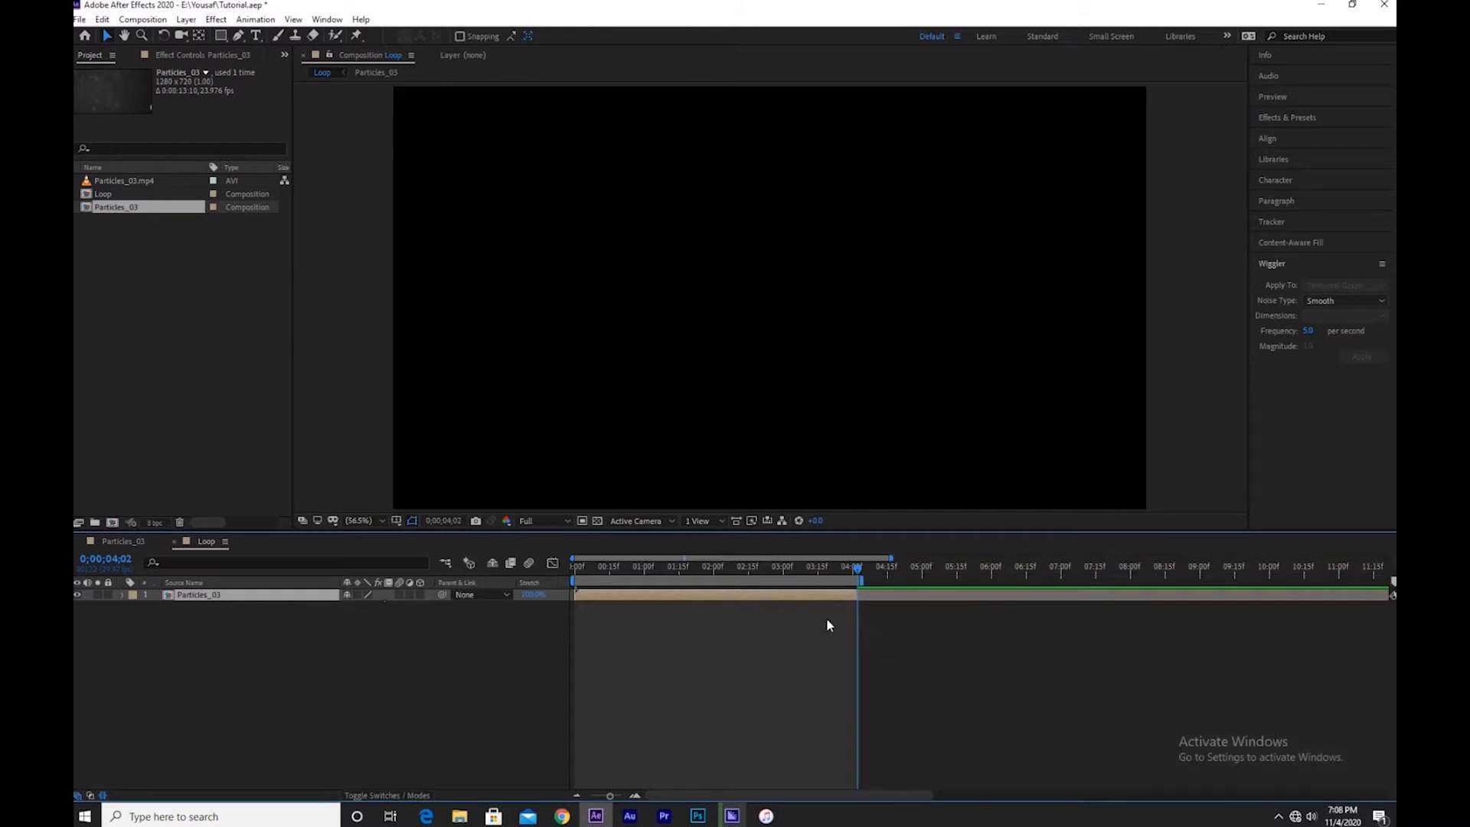
right_click(674, 580)
left_click(852, 618)
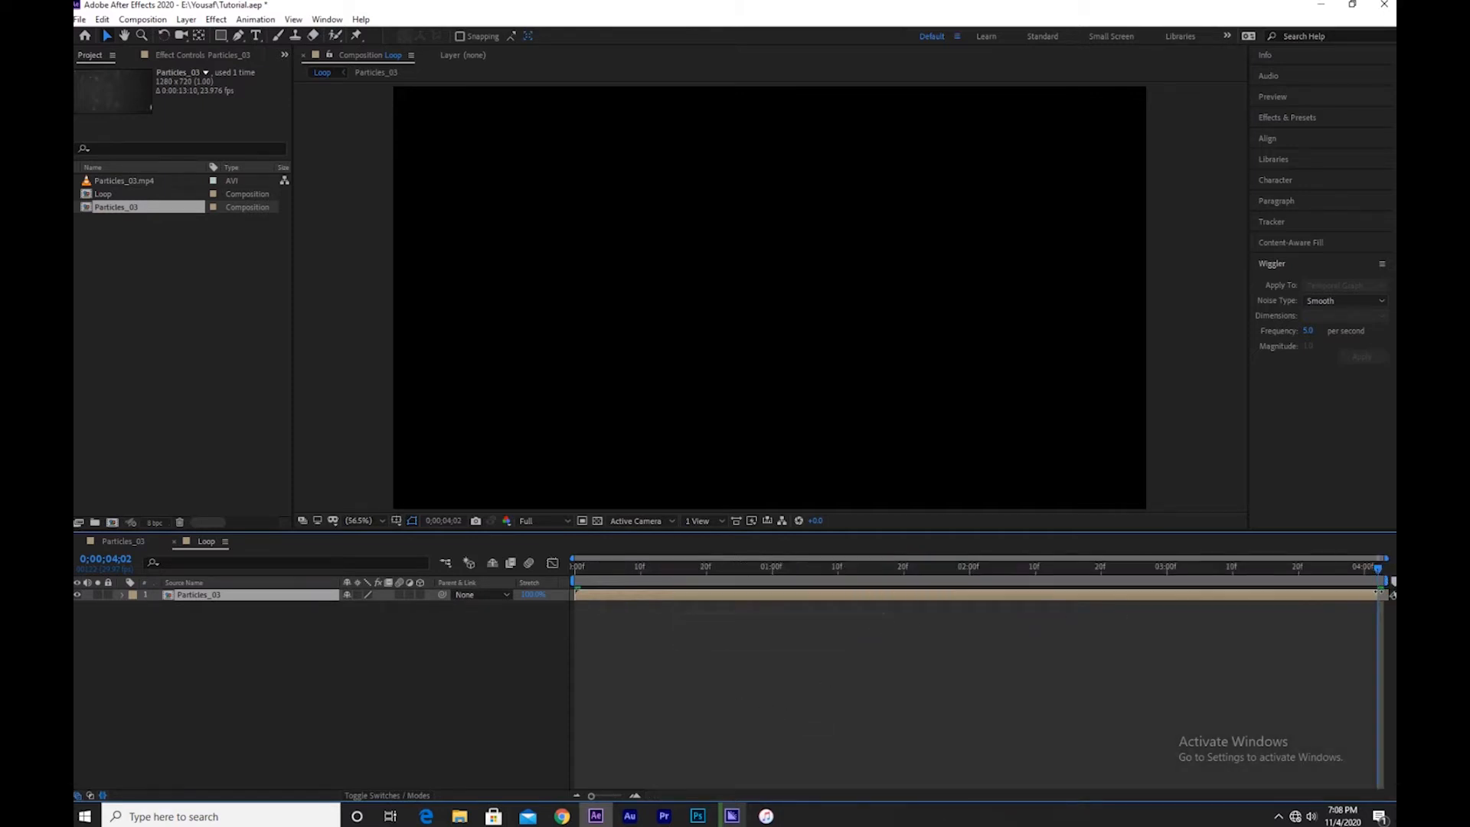
- Duplicate the Particles_03 layer, trimming the upper copy to end and the lower copy to start at 0;00;00;09
left_click_drag(1378, 570, 1120, 569)
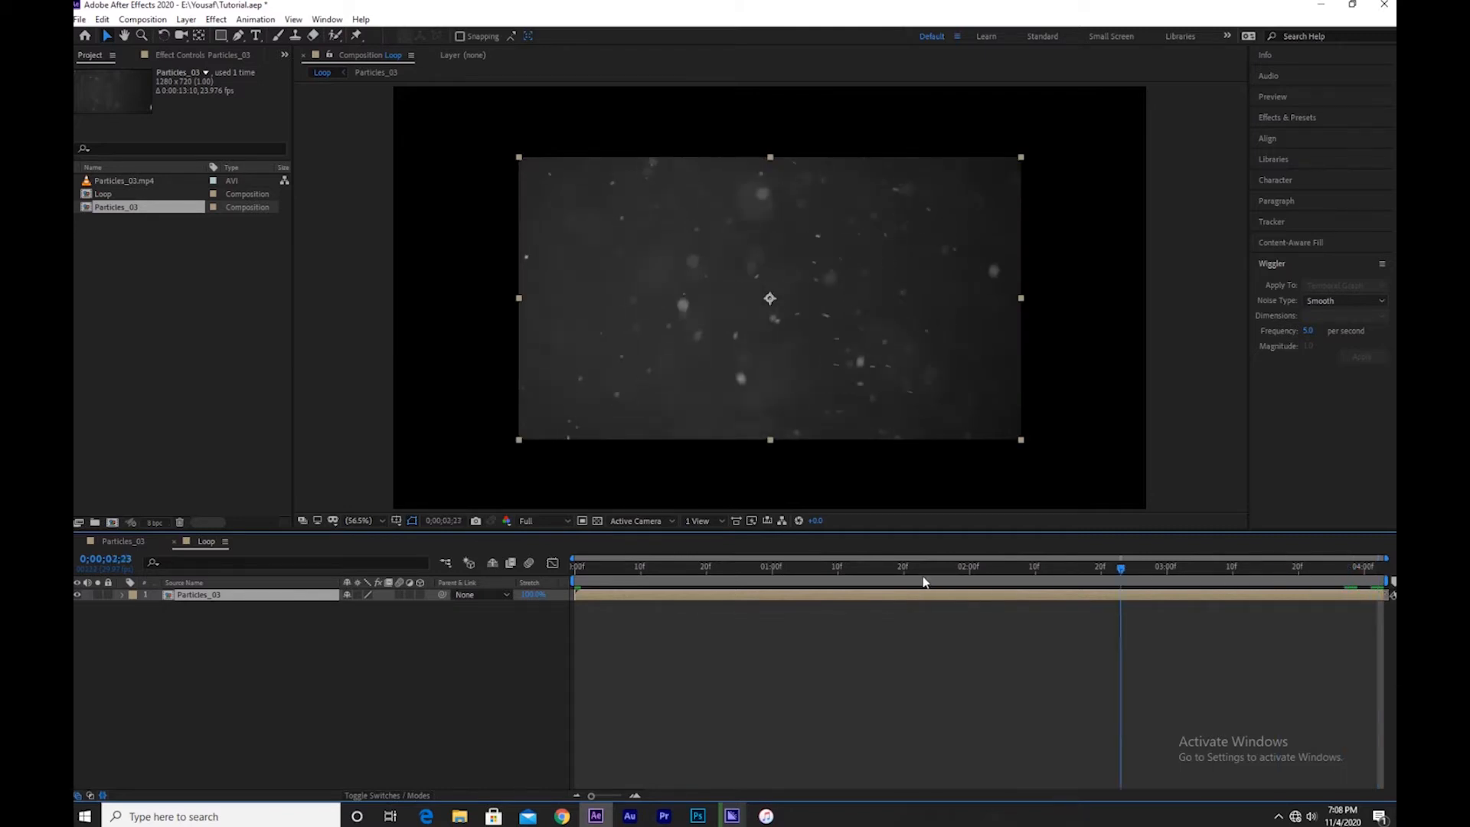
left_click_drag(923, 577, 976, 579)
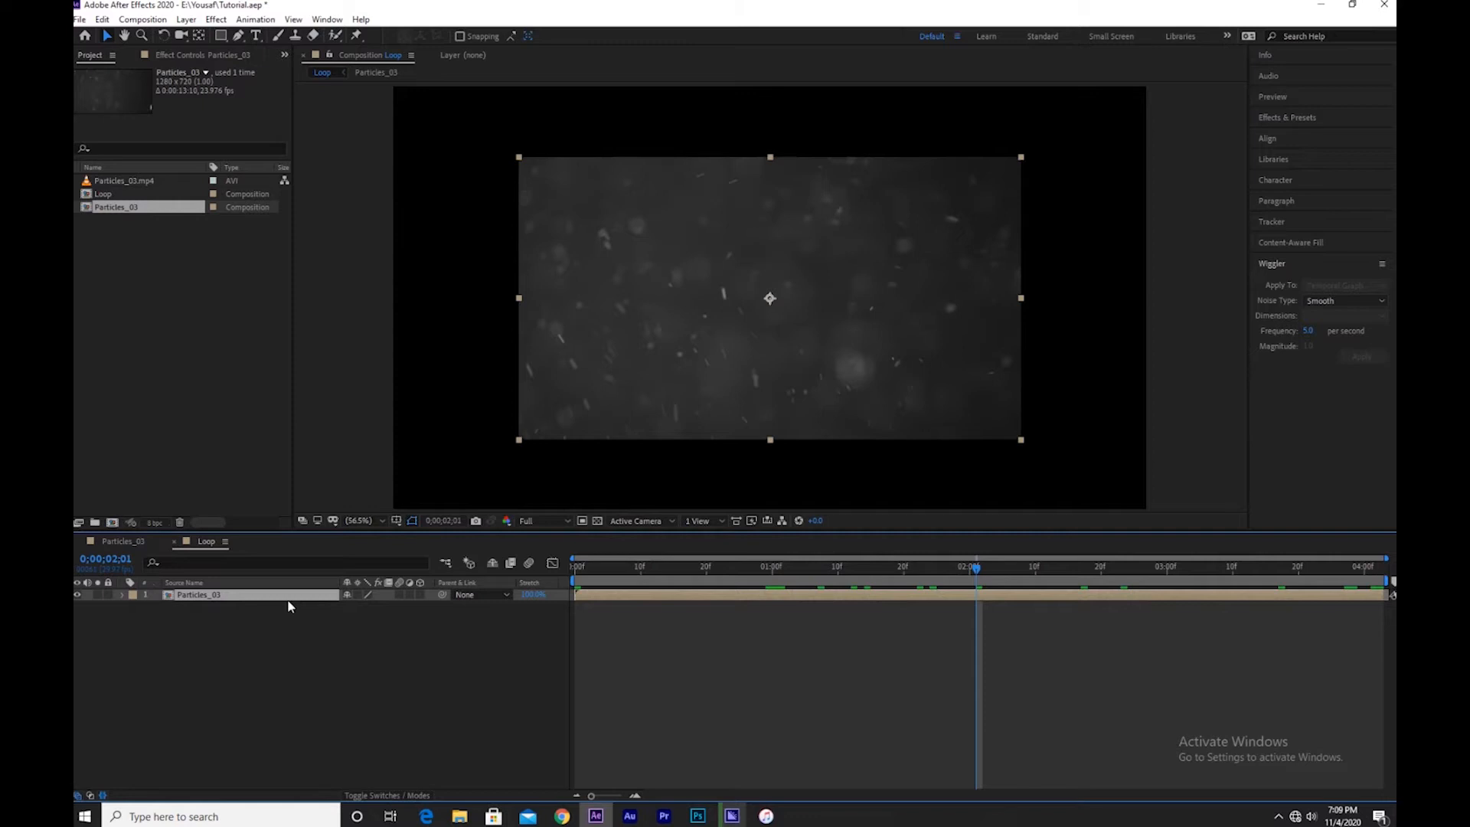
key("ctrl+d")
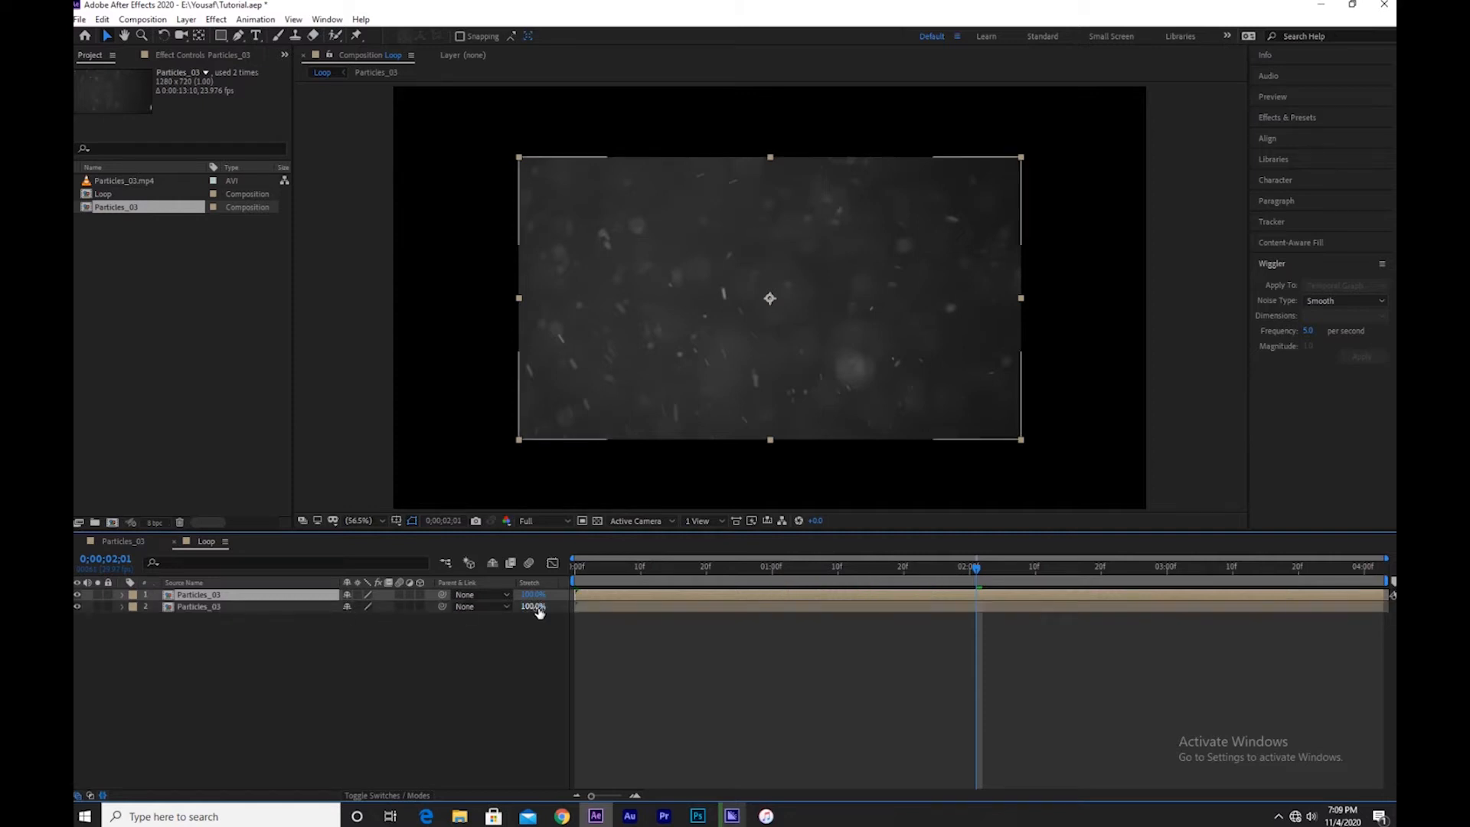
left_click_drag(591, 581, 633, 583)
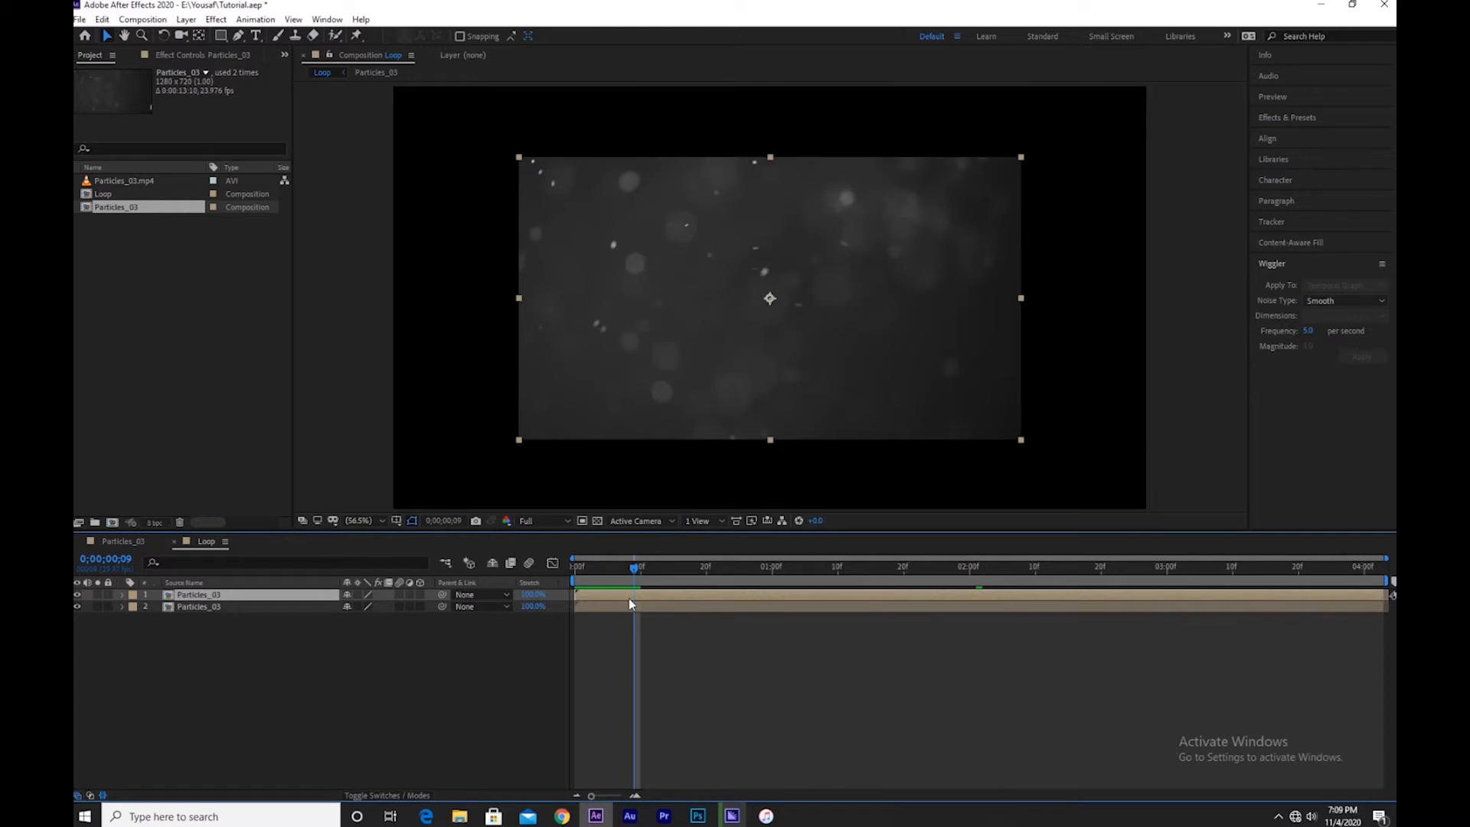
key("alt+bracketright")
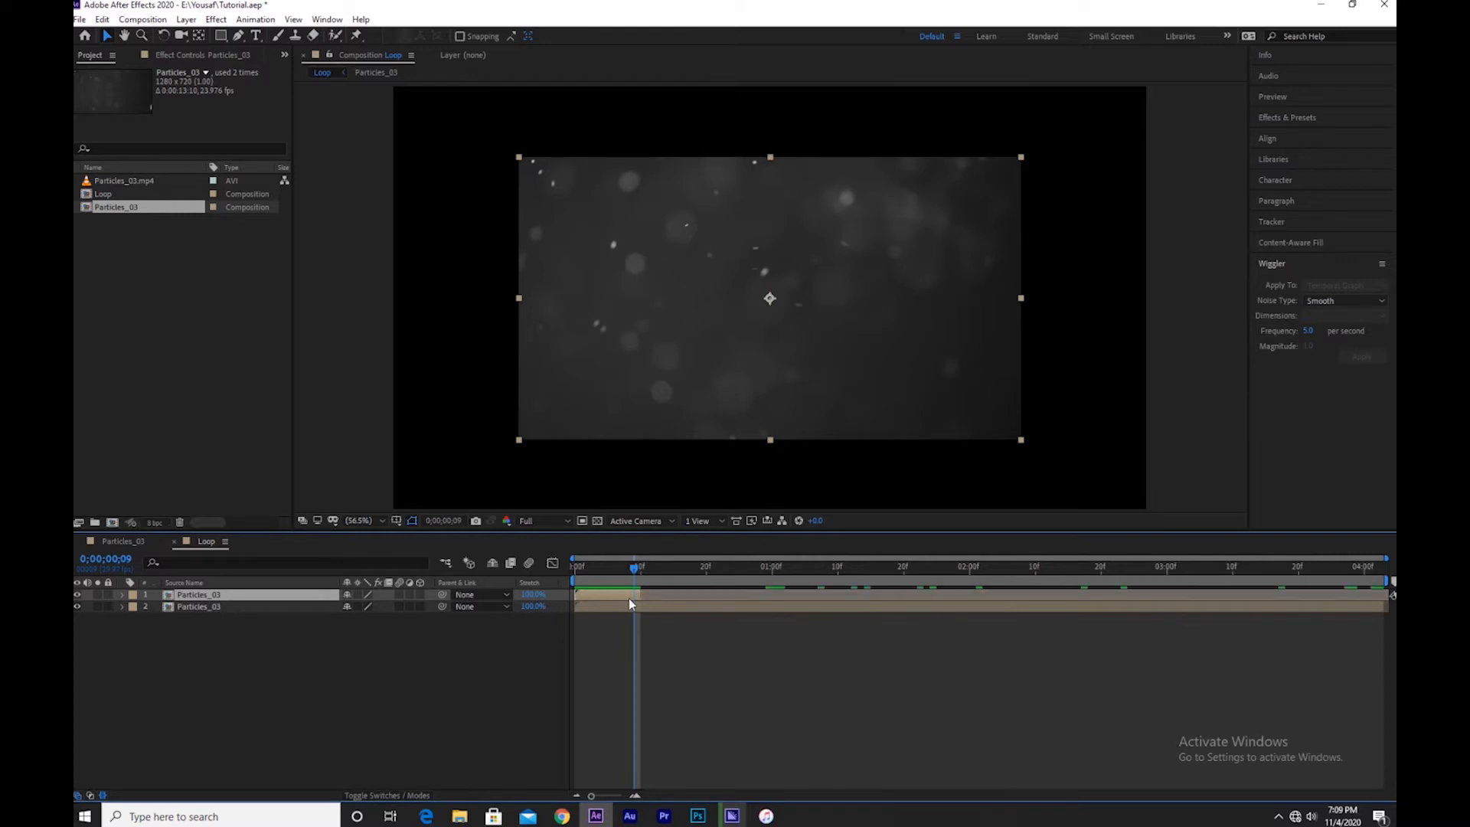
left_click(275, 608)
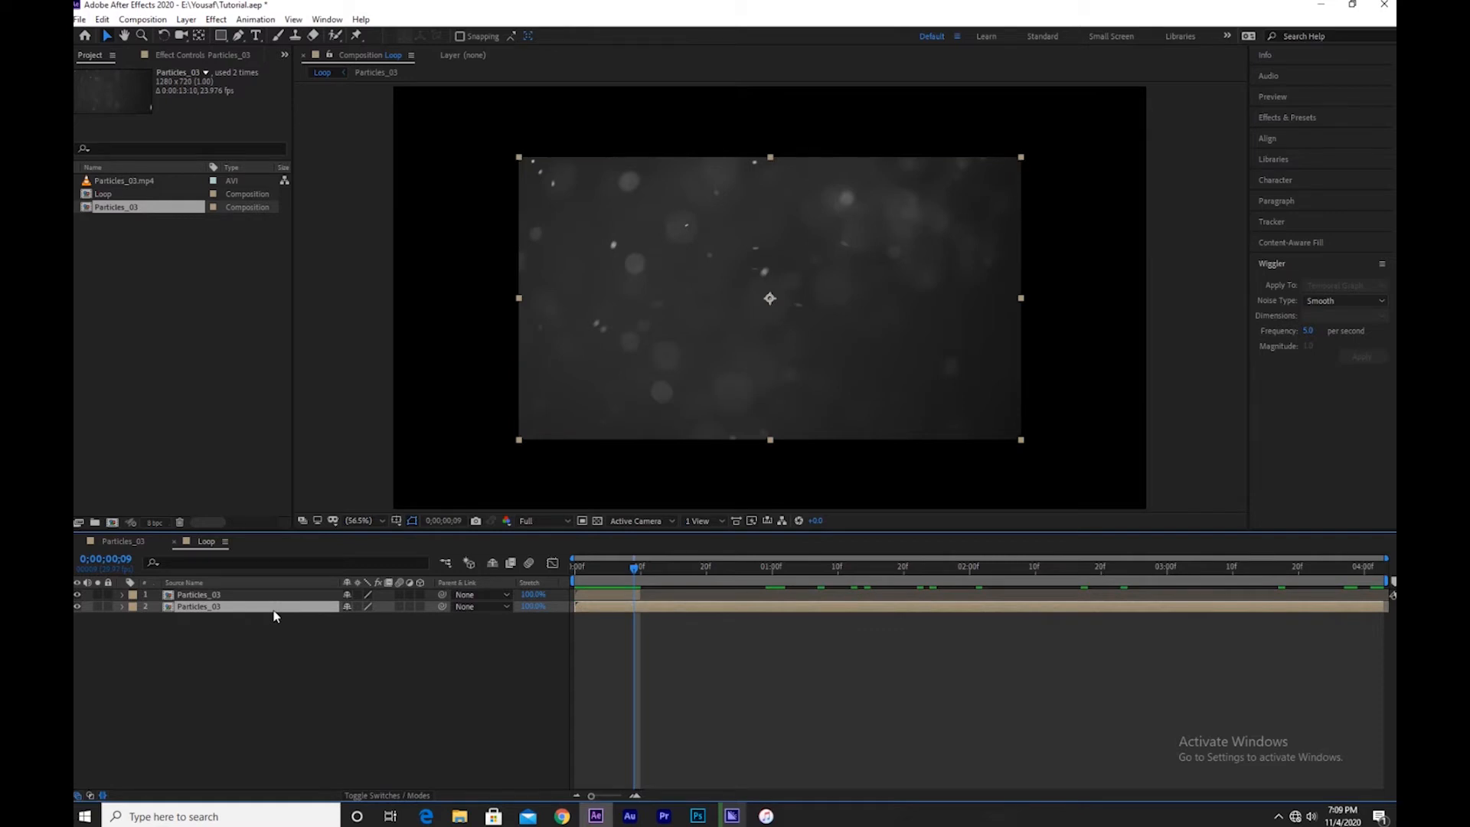
key("alt+bracketleft")
- Move the short upper Particles_03 clip to the end of the composition so it starts at 0;00;03;23
left_click(604, 591)
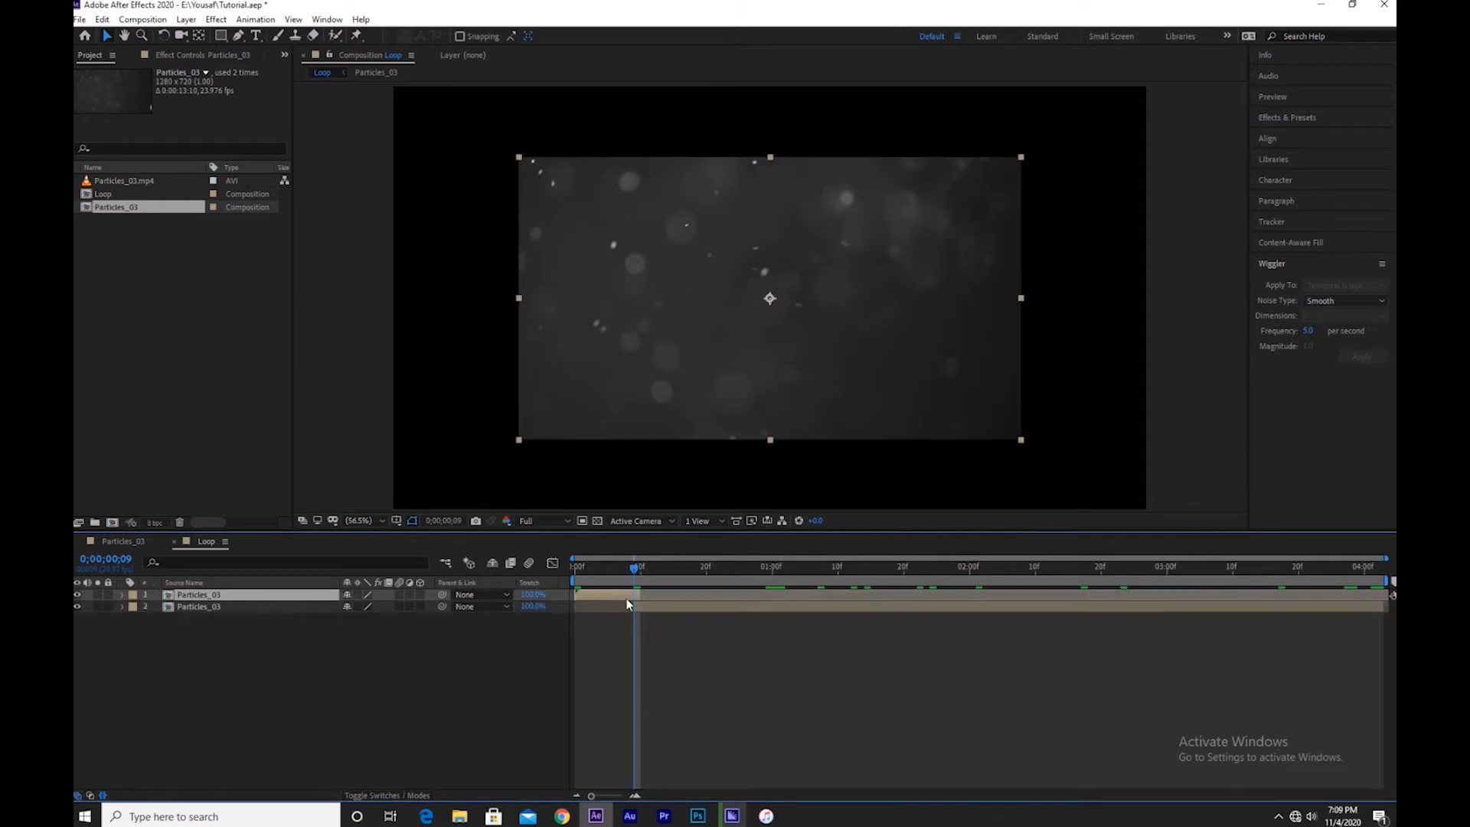
left_click_drag(591, 602, 1158, 601)
left_click_drag(1296, 608, 1345, 604)
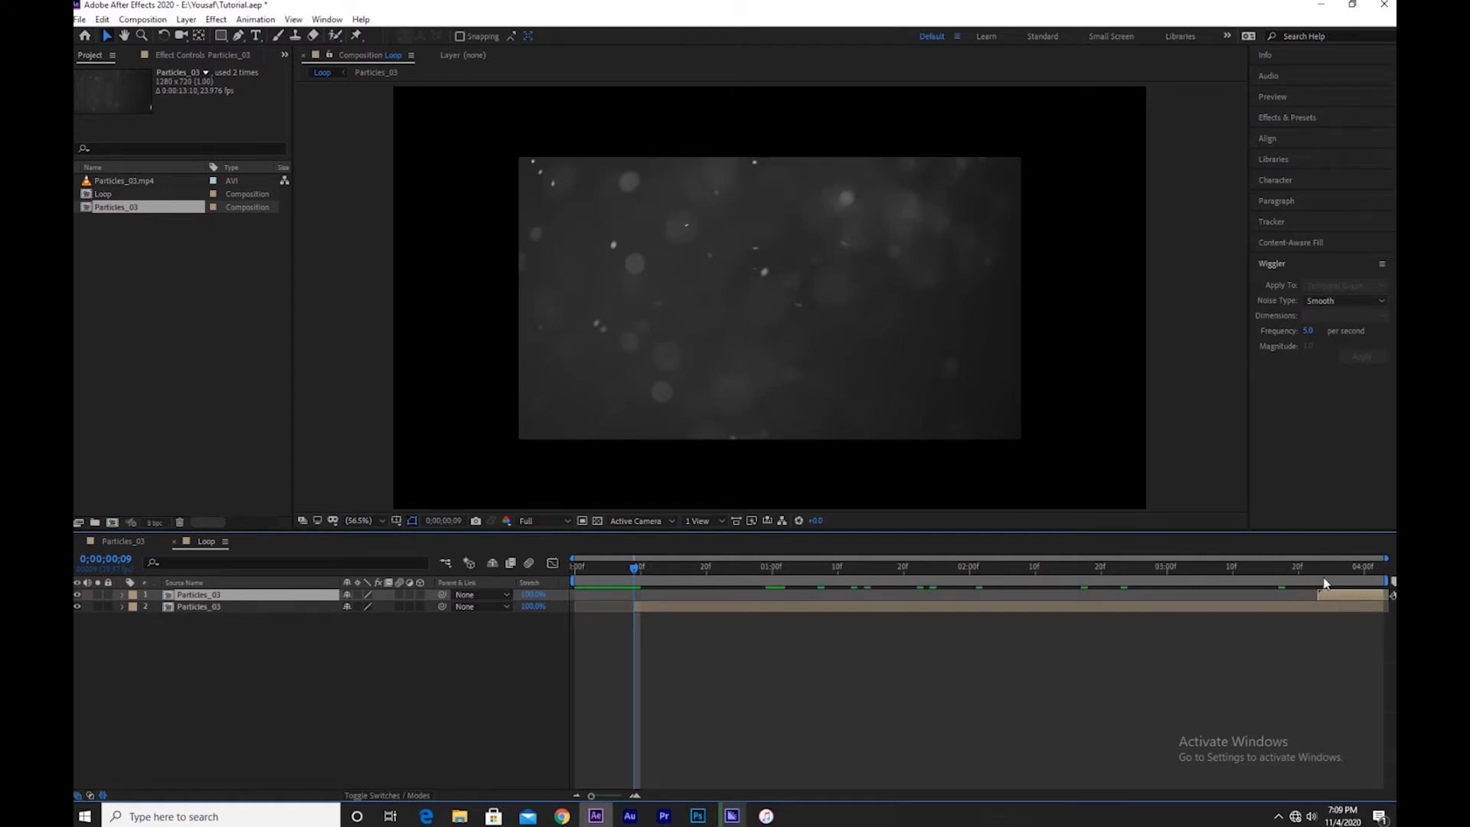
- Add opacity keyframes to both layers at 0;00;03;23, with the upper layer at 0% and the lower at 100%
left_click(1320, 571)
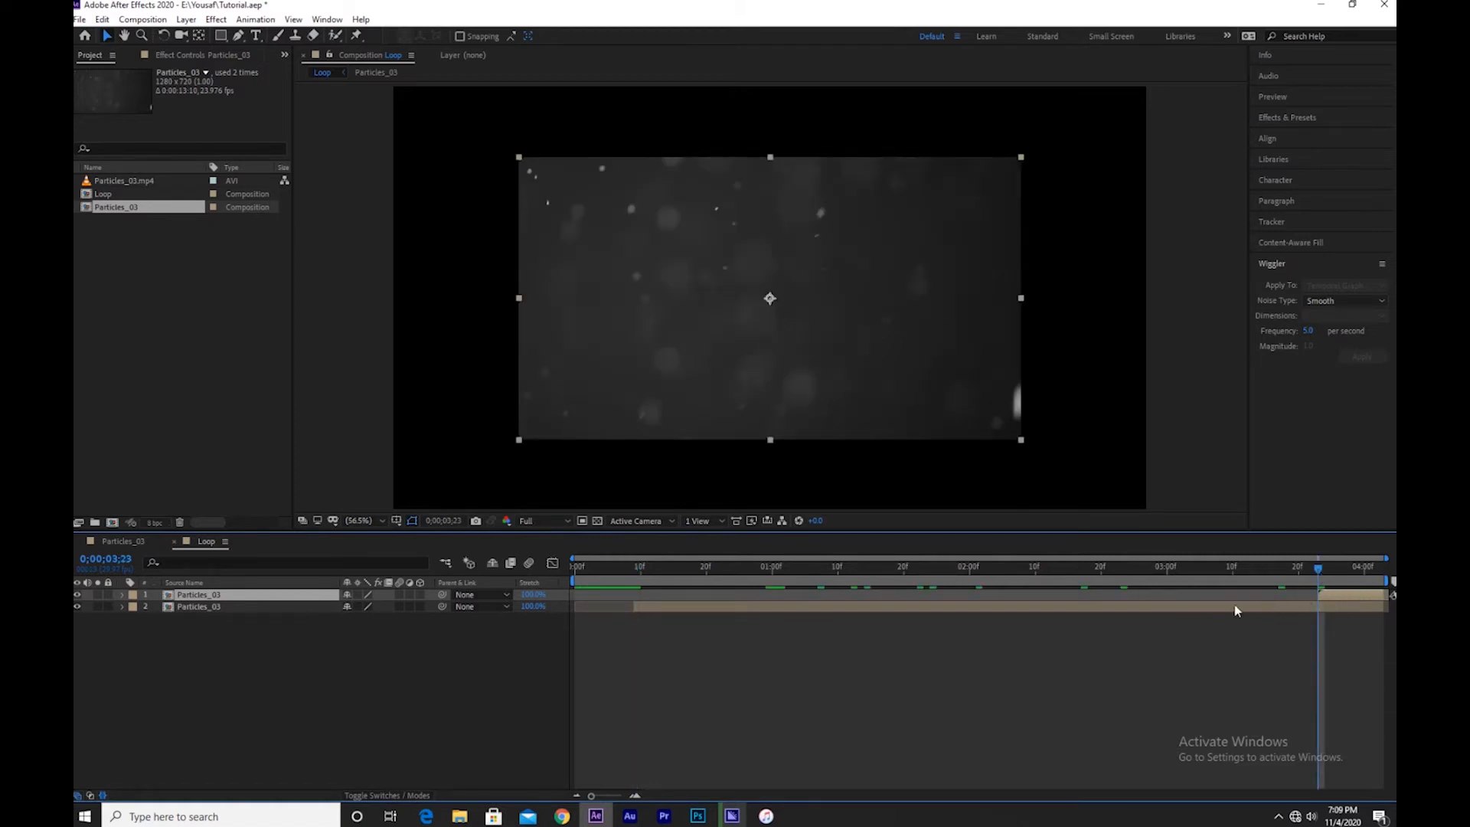
left_click_drag(202, 623, 237, 596)
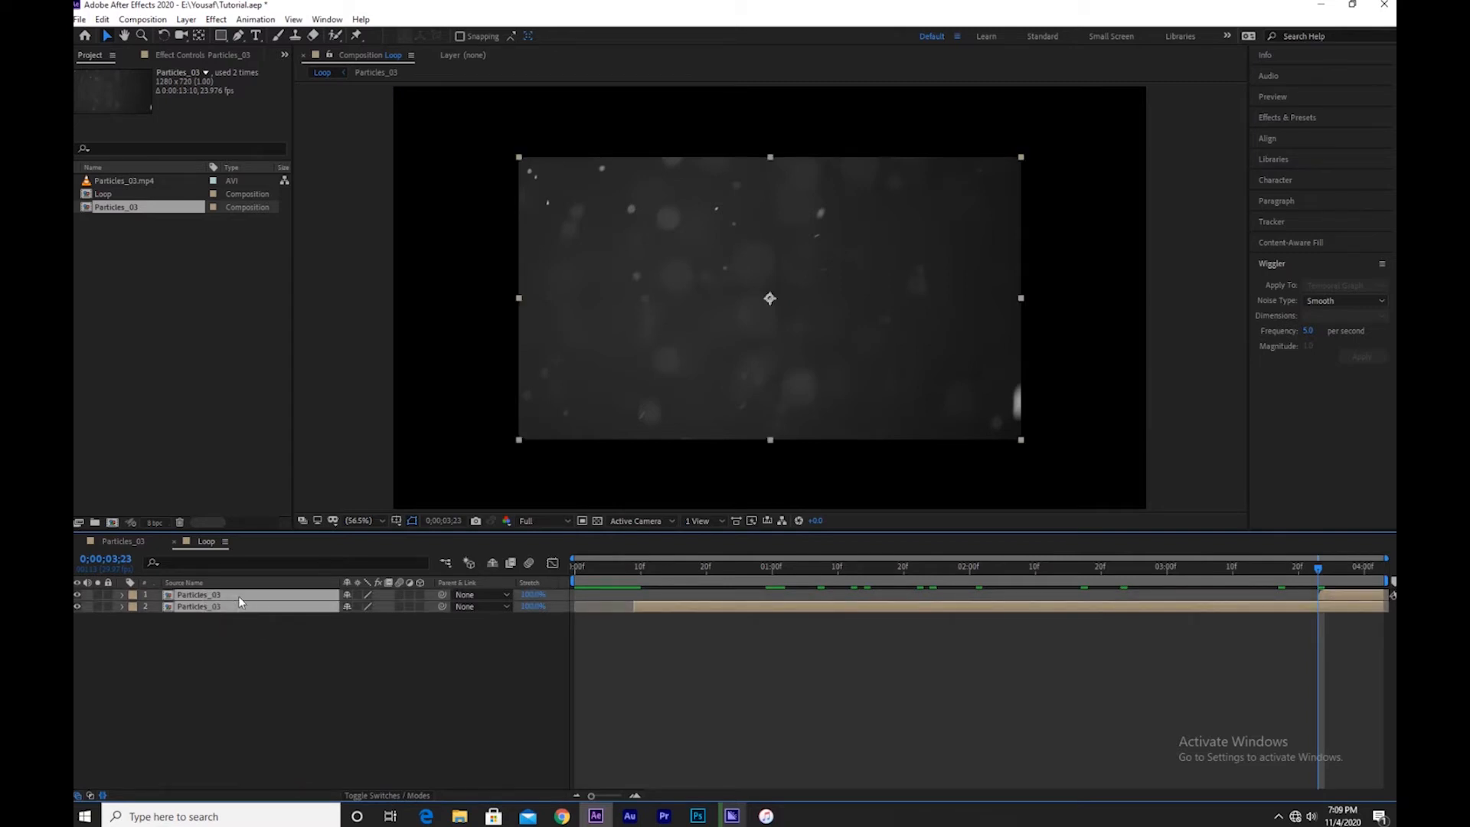
key("t")
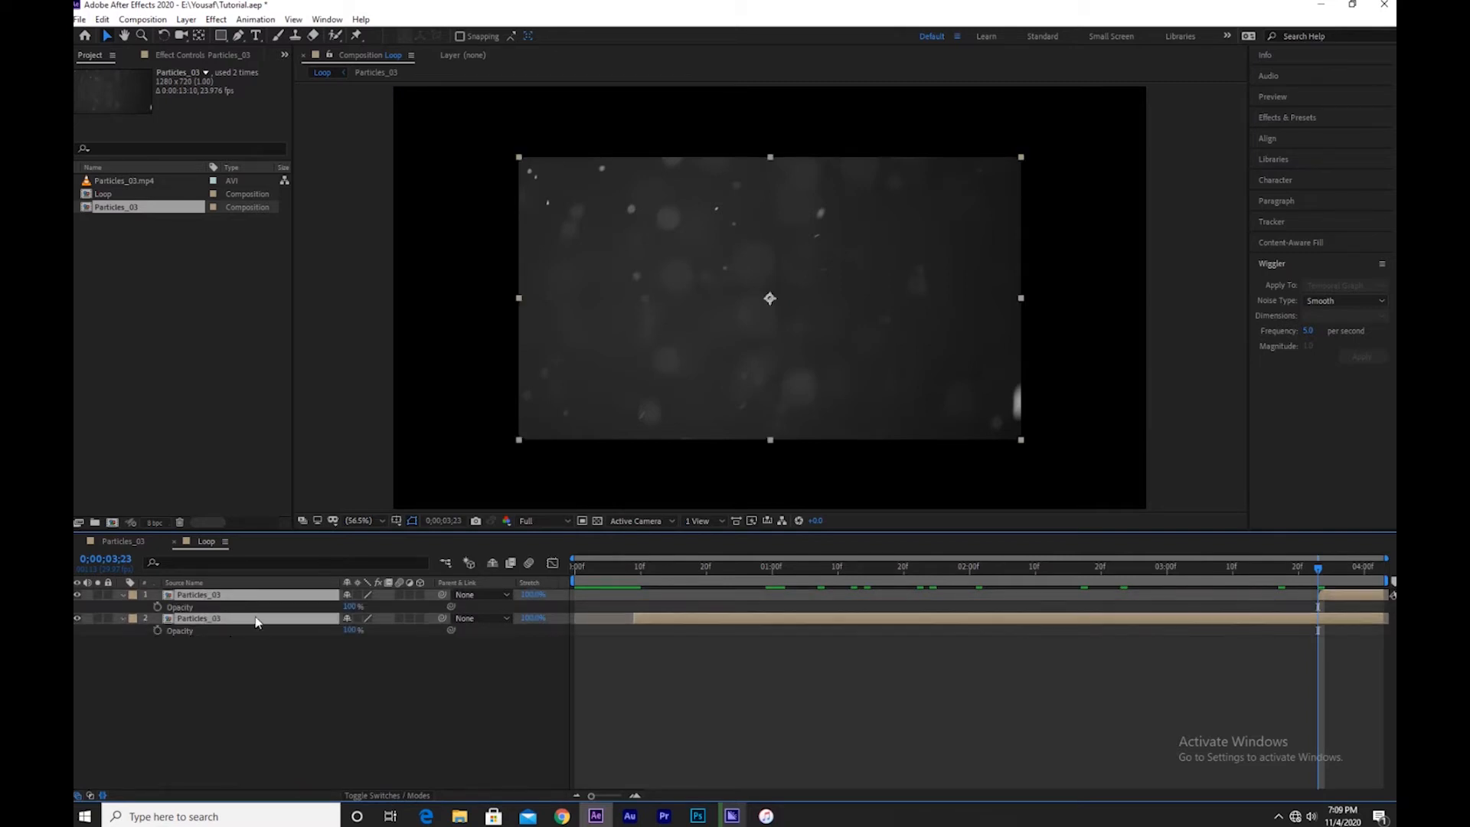
left_click(157, 608)
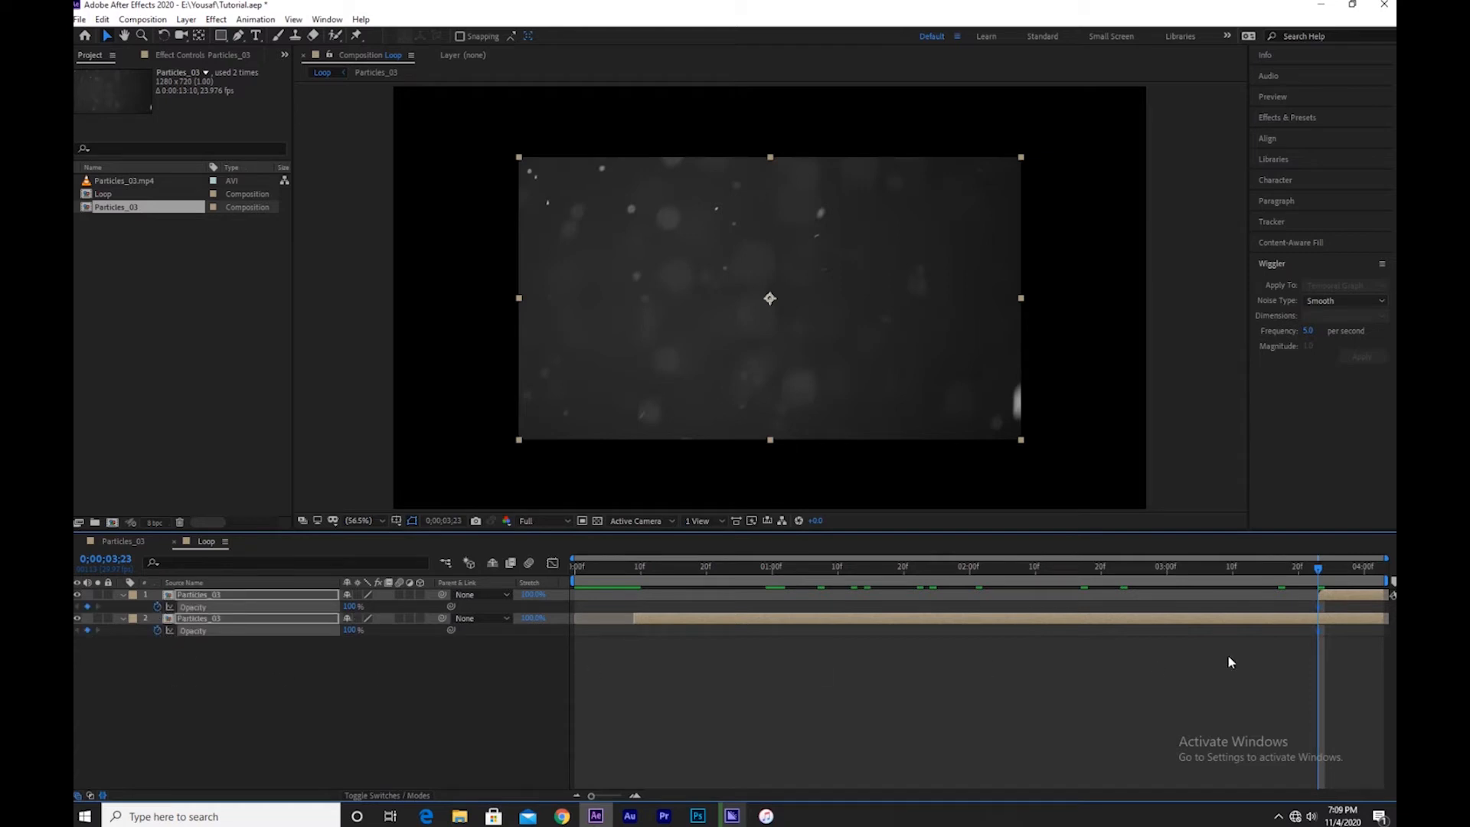
left_click(330, 672)
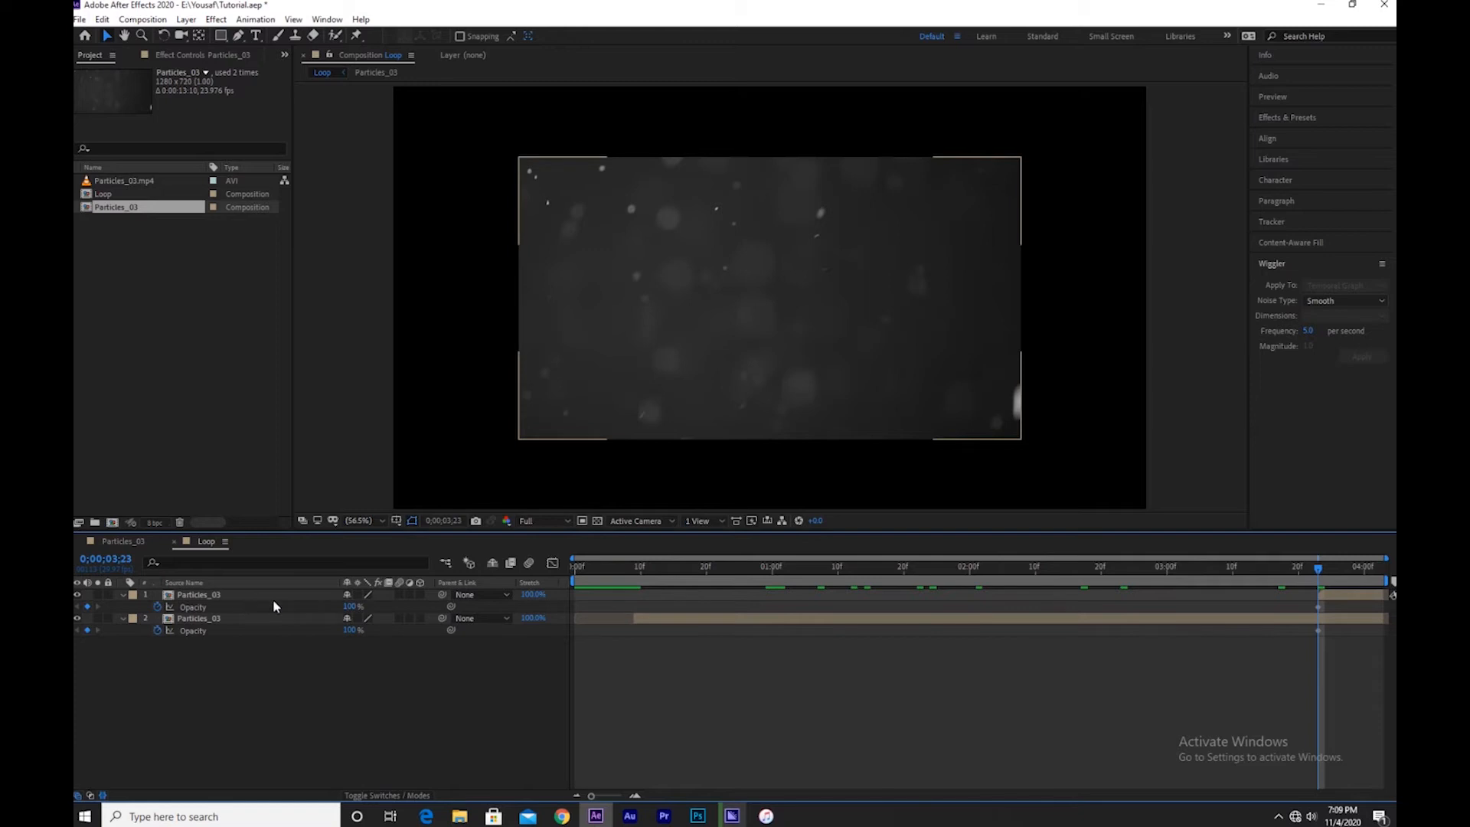
left_click_drag(348, 612, 207, 609)
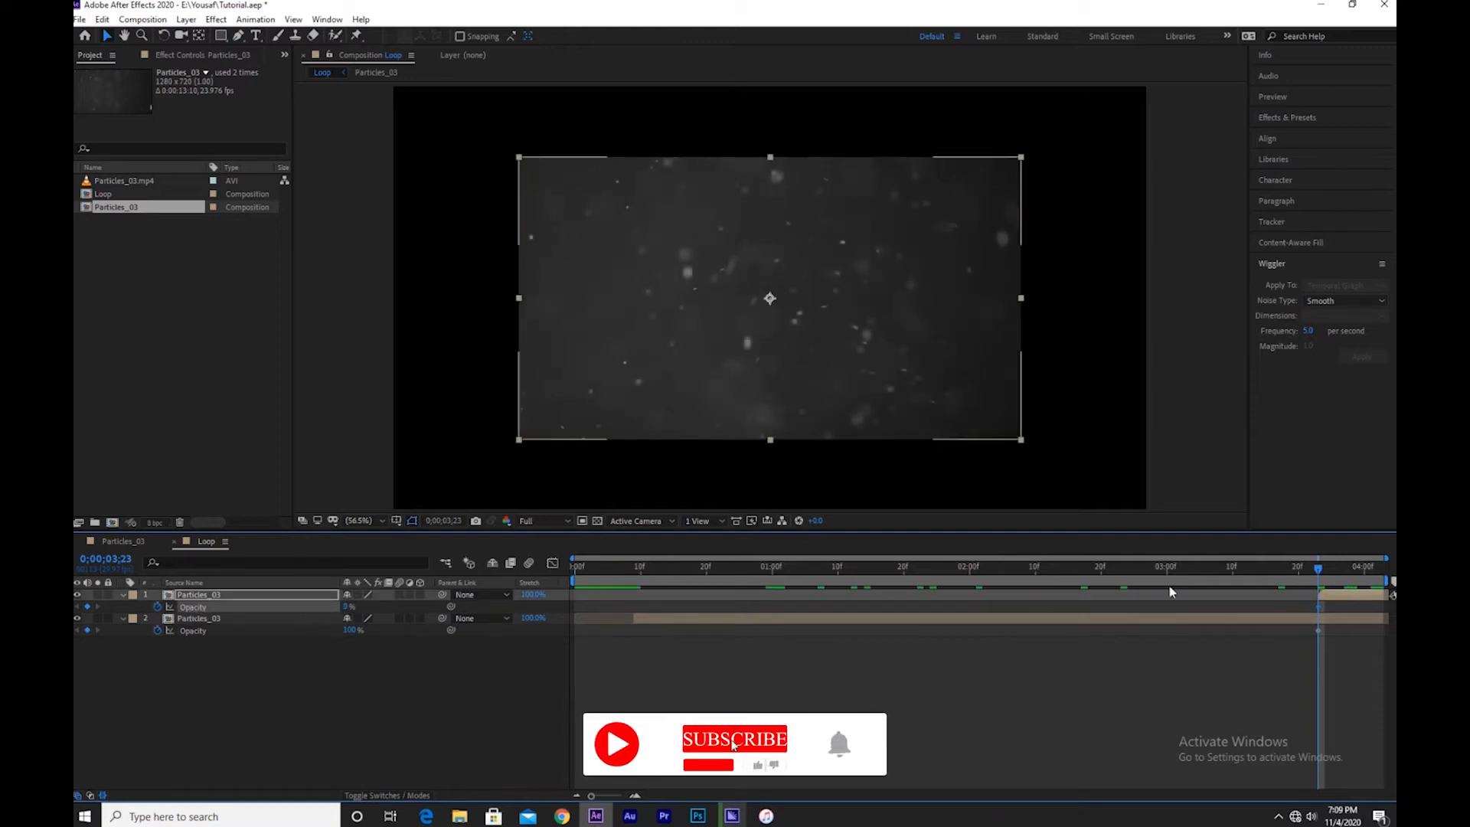
- Keyframe opacity at 0;00;04;02 to 0% on the lower layer and 100% on the upper layer
left_click_drag(1339, 574, 1386, 588)
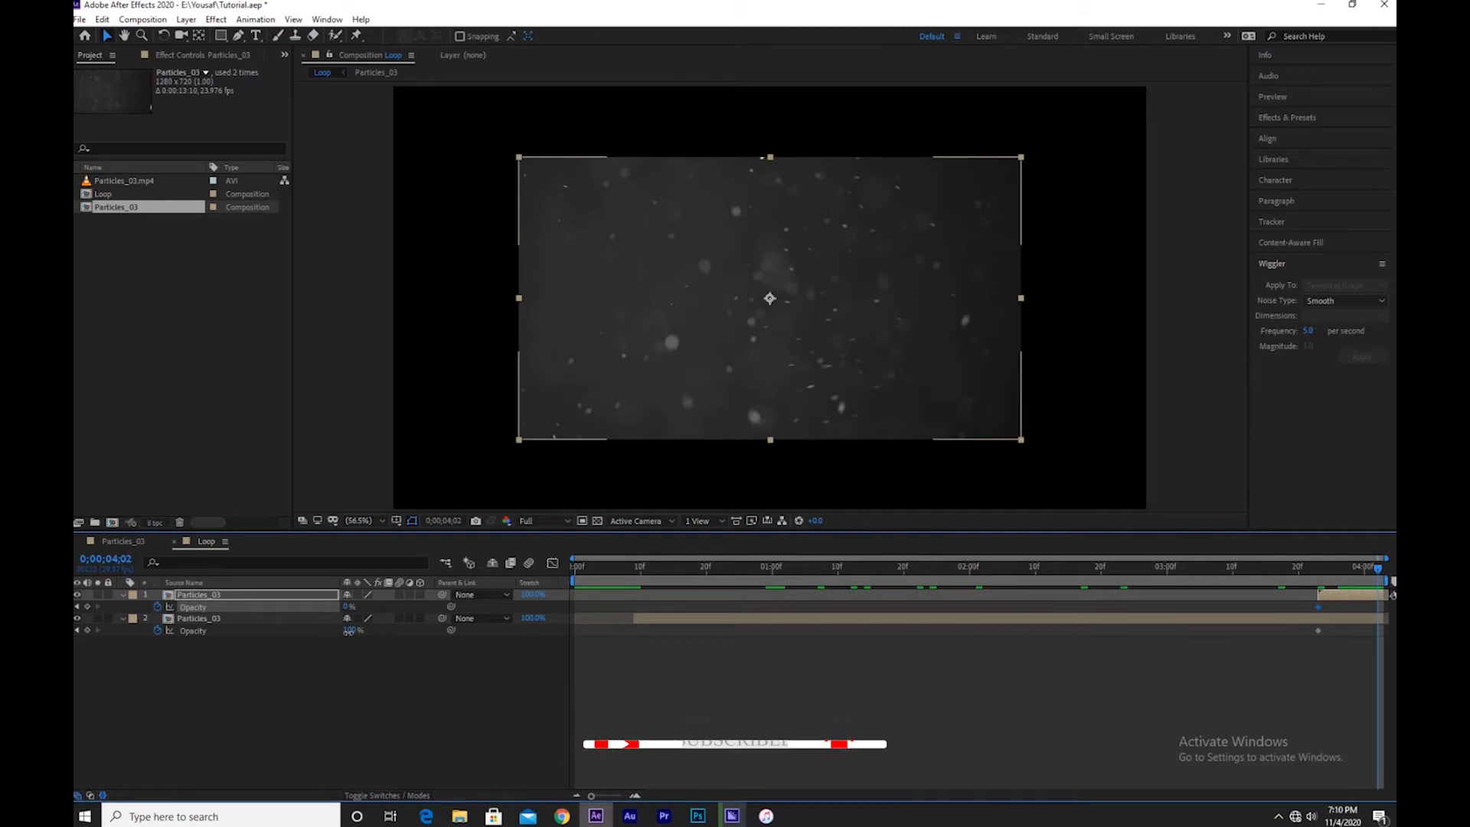
left_click_drag(345, 637, 222, 633)
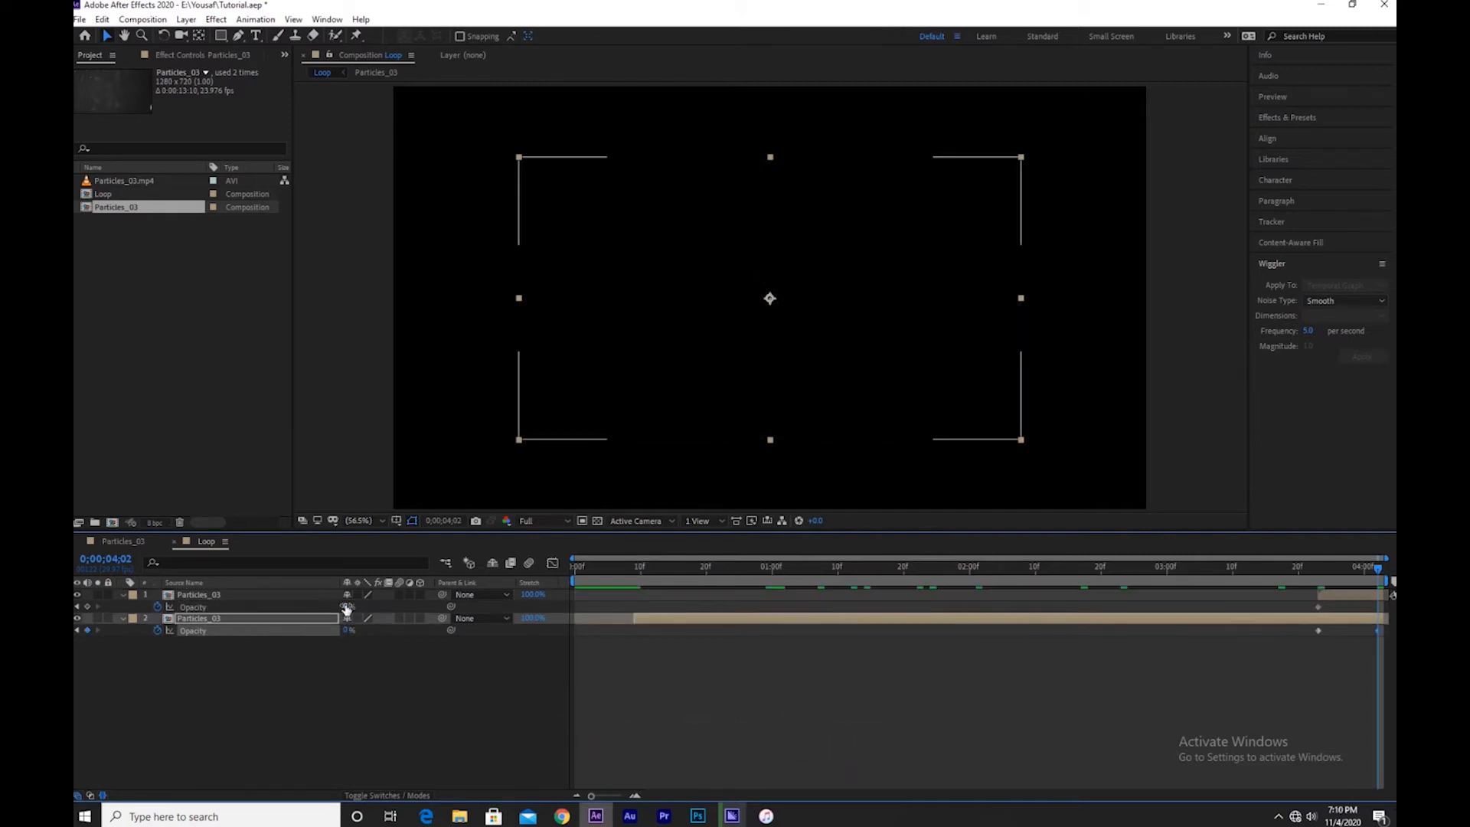
left_click_drag(349, 606, 463, 606)
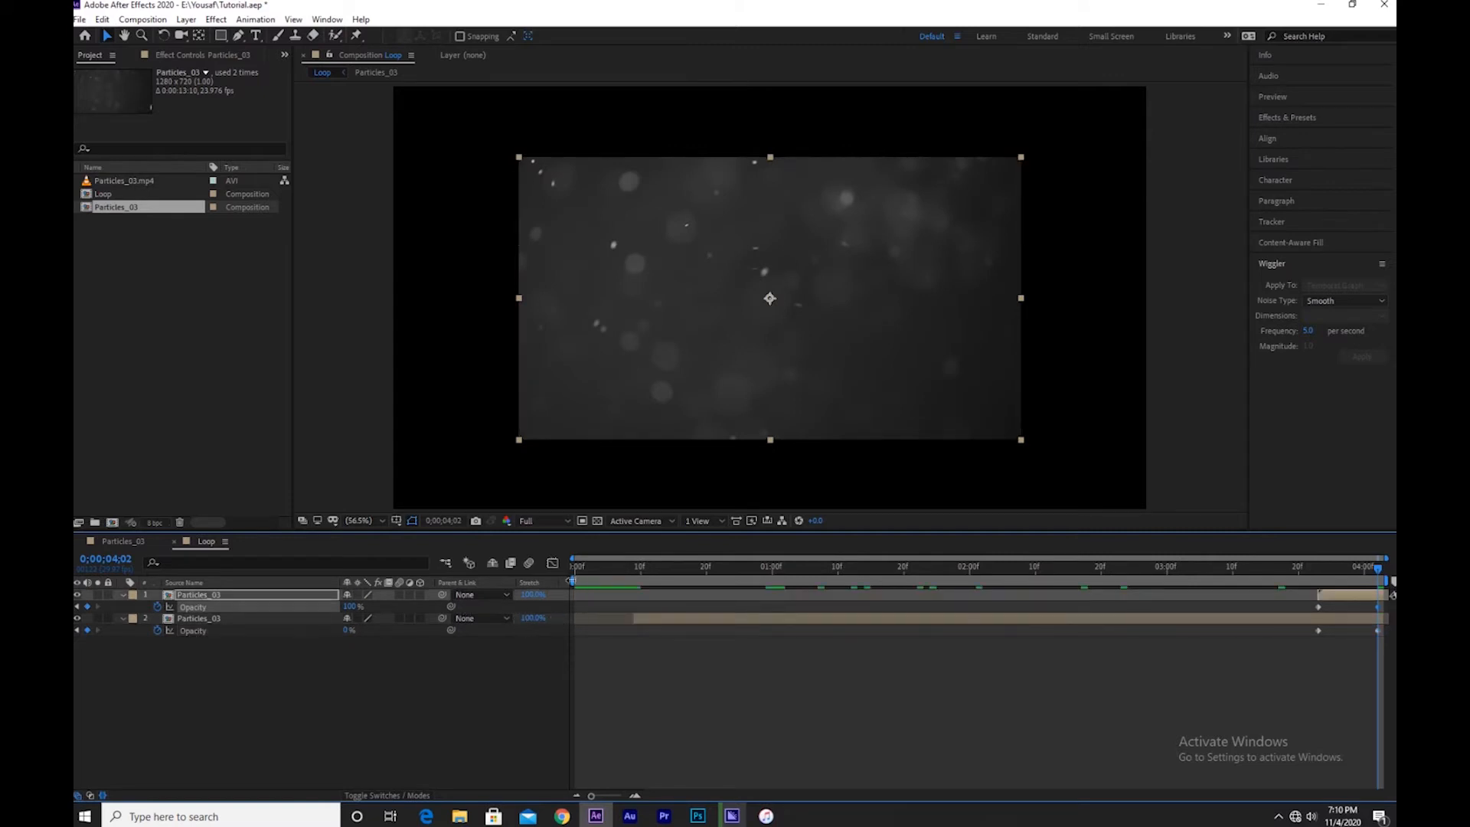
- Start the work area where the lower layer begins, at about frame 9, and trim the composition to it
left_click_drag(573, 580, 629, 582)
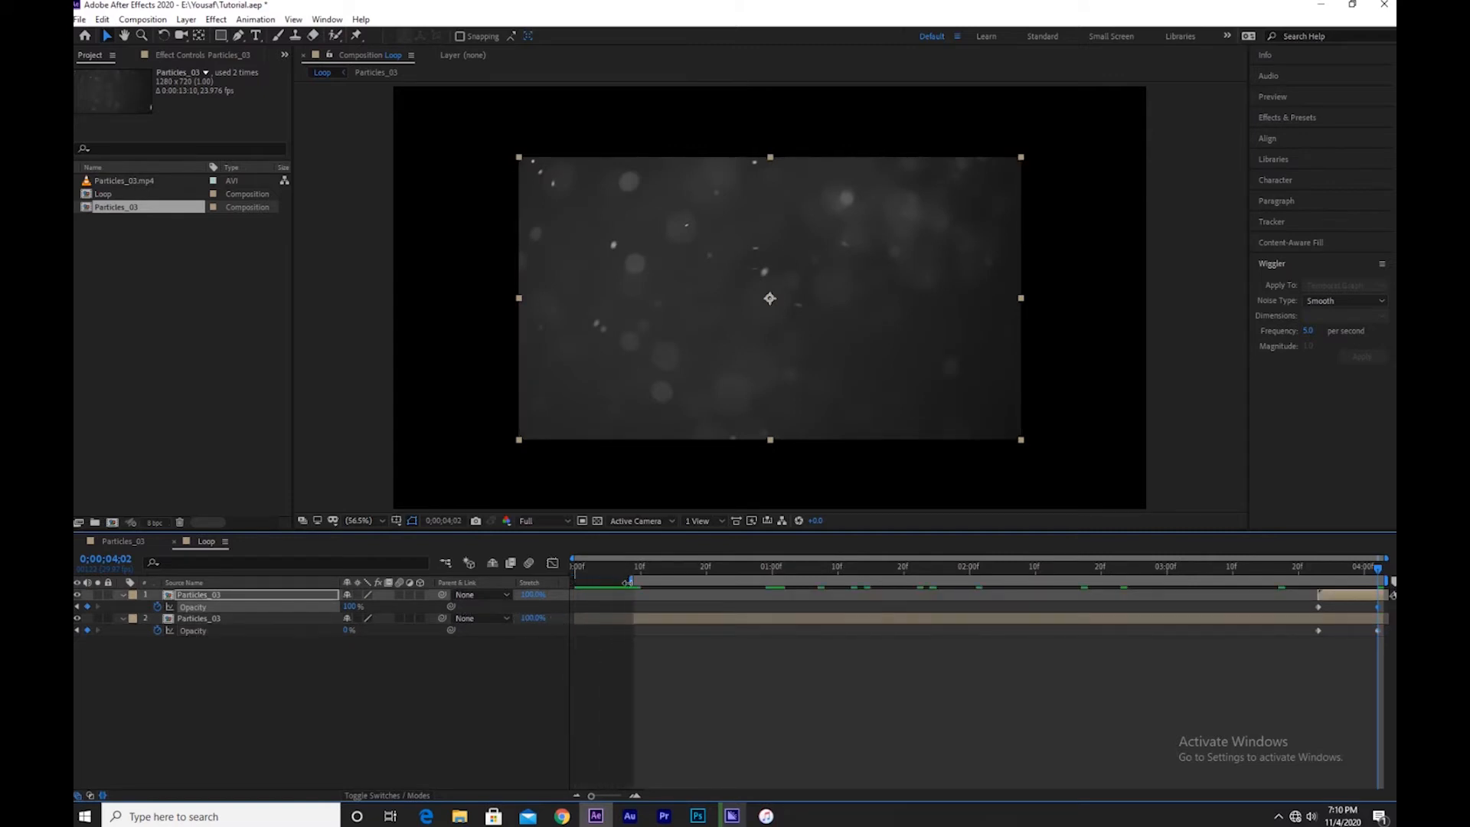
right_click(669, 583)
left_click(687, 620)
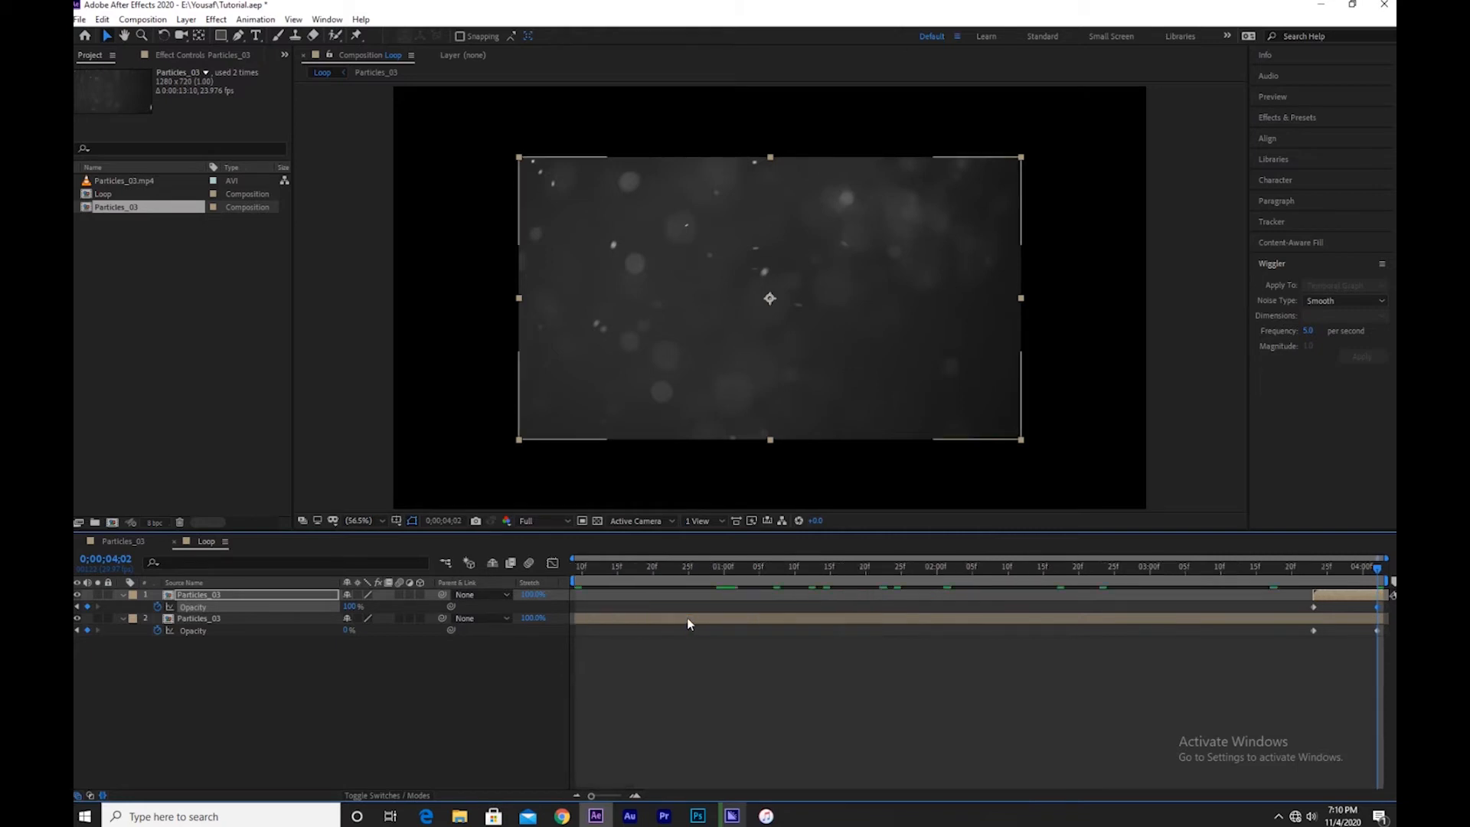
- Play back the crossfade, scrub its end, and shift the upper layer earlier to start at 0;00;03;16
left_click(631, 572)
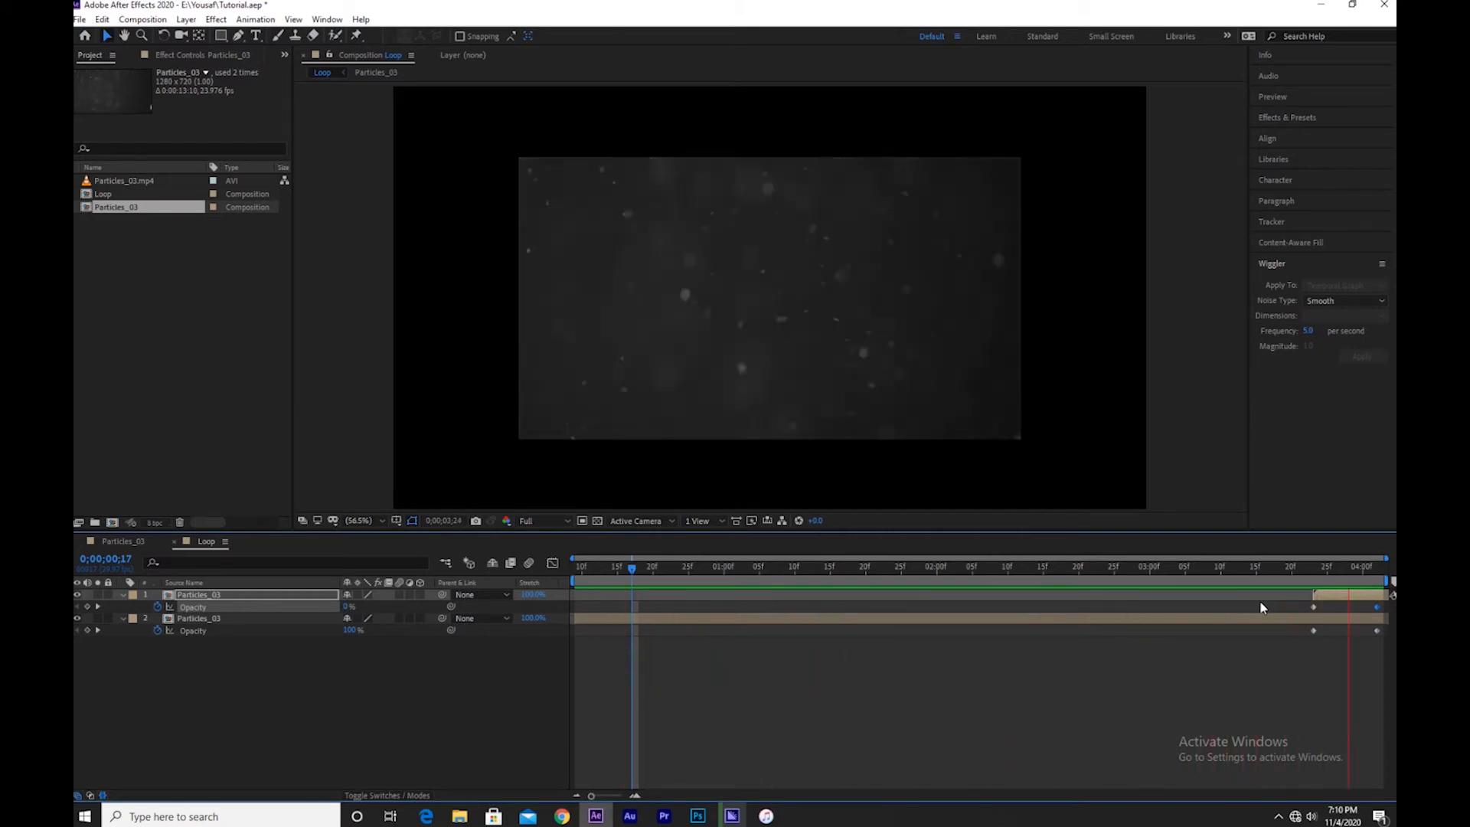
key("space")
left_click_drag(1274, 580, 1365, 580)
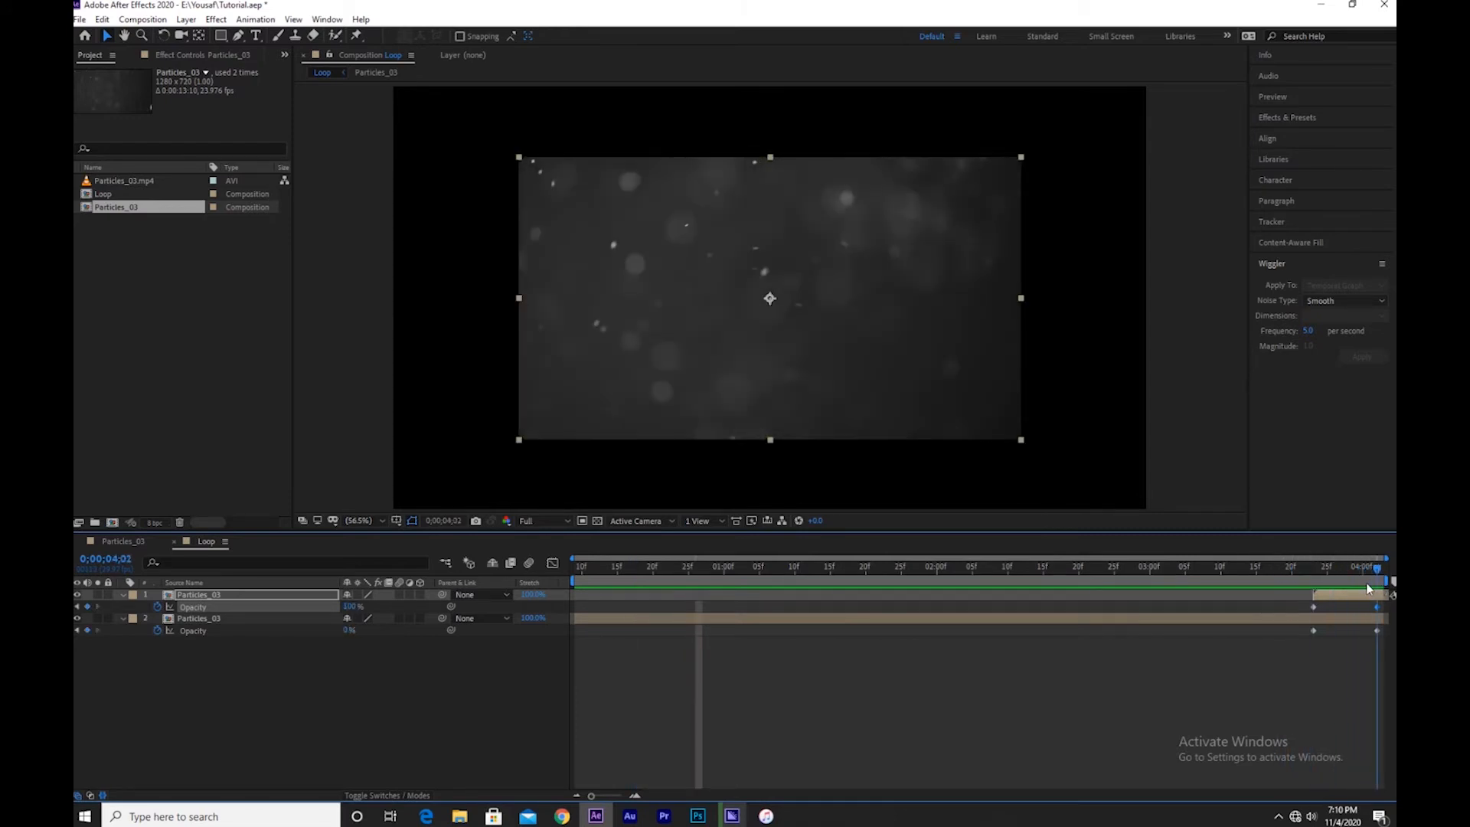
left_click_drag(1370, 588, 1271, 597)
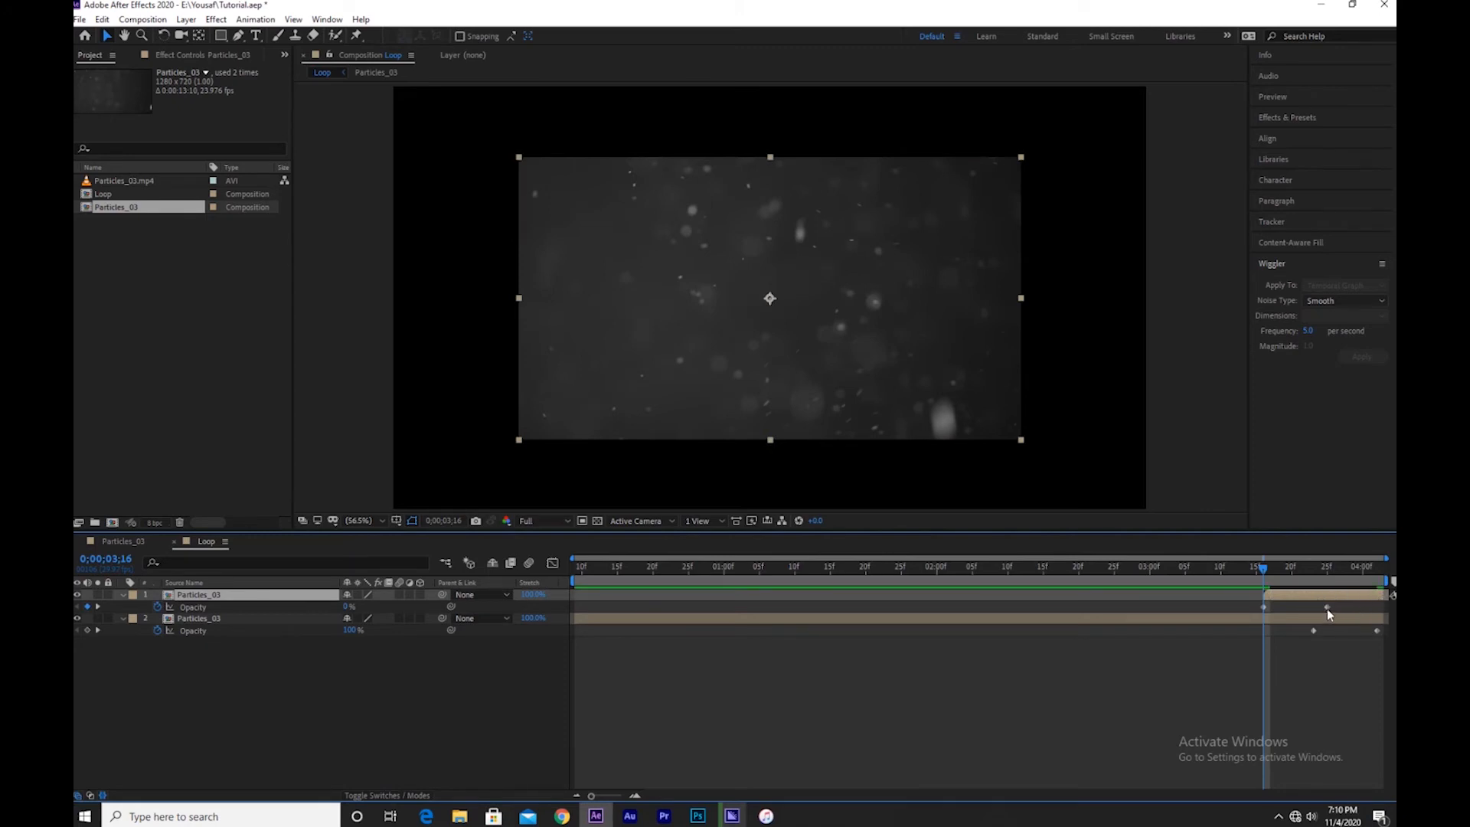
- Align both layers' opacity keyframes so the crossfade spans from 0;00;03;16 to the composition's end, and play it back
left_click_drag(1326, 607, 1379, 607)
left_click(1314, 630)
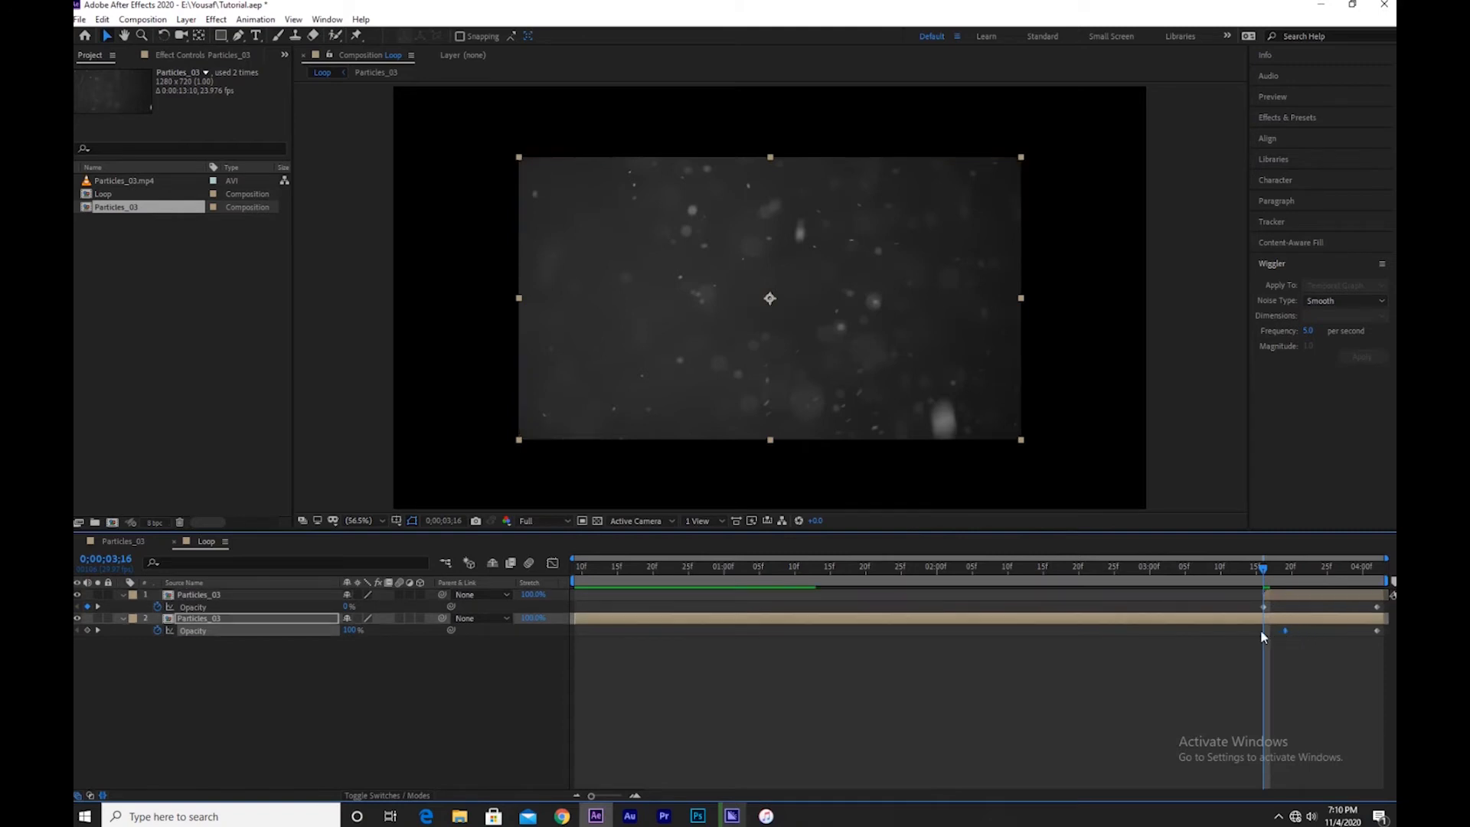
left_click_drag(1261, 635, 1265, 632)
key("space")
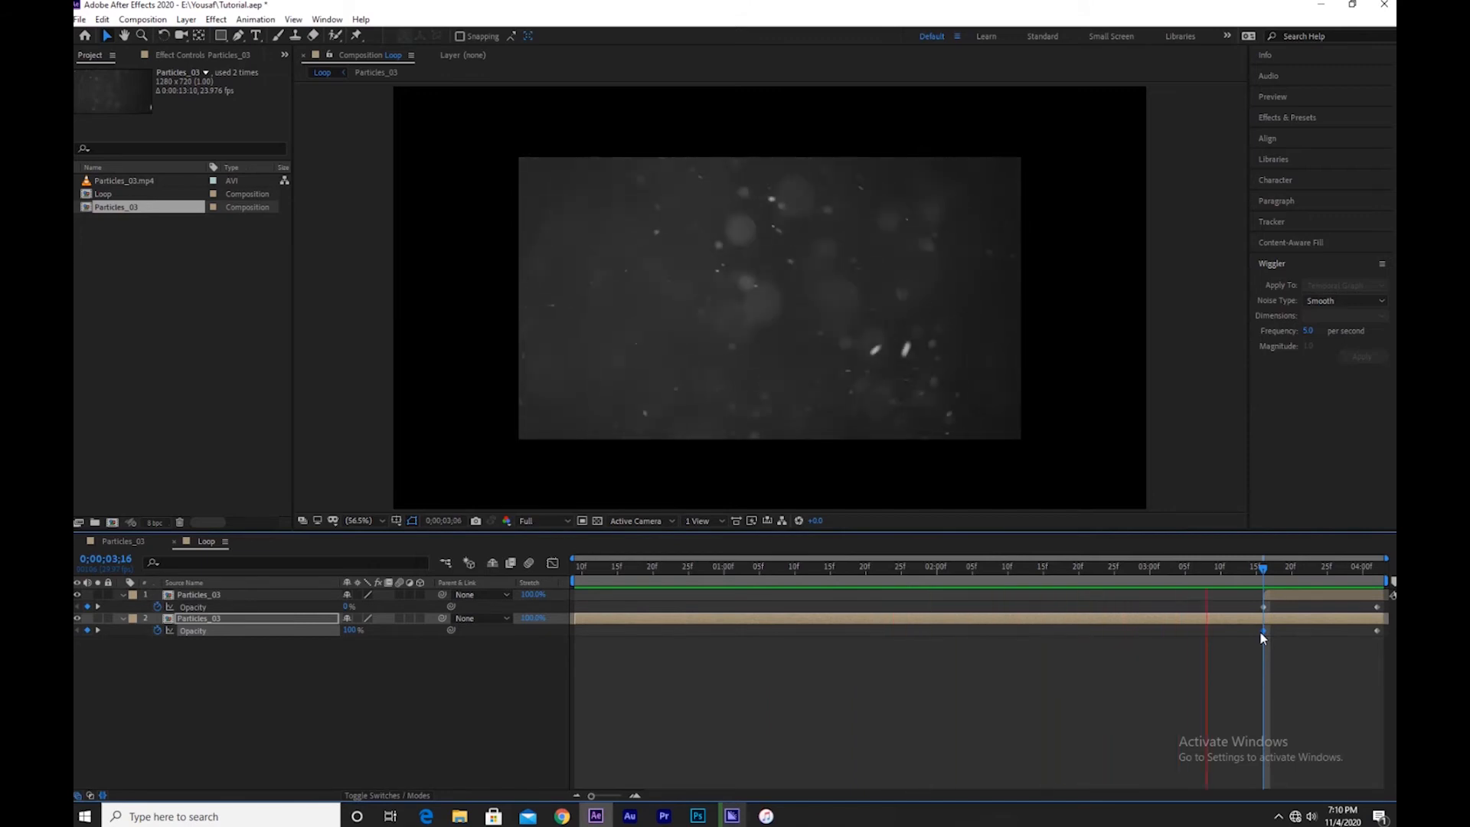
key("space")
- Create a 1920 x 1080, 29.97 fps composition lasting 30 seconds and add the Loop composition to it as a layer
left_click(160, 292)
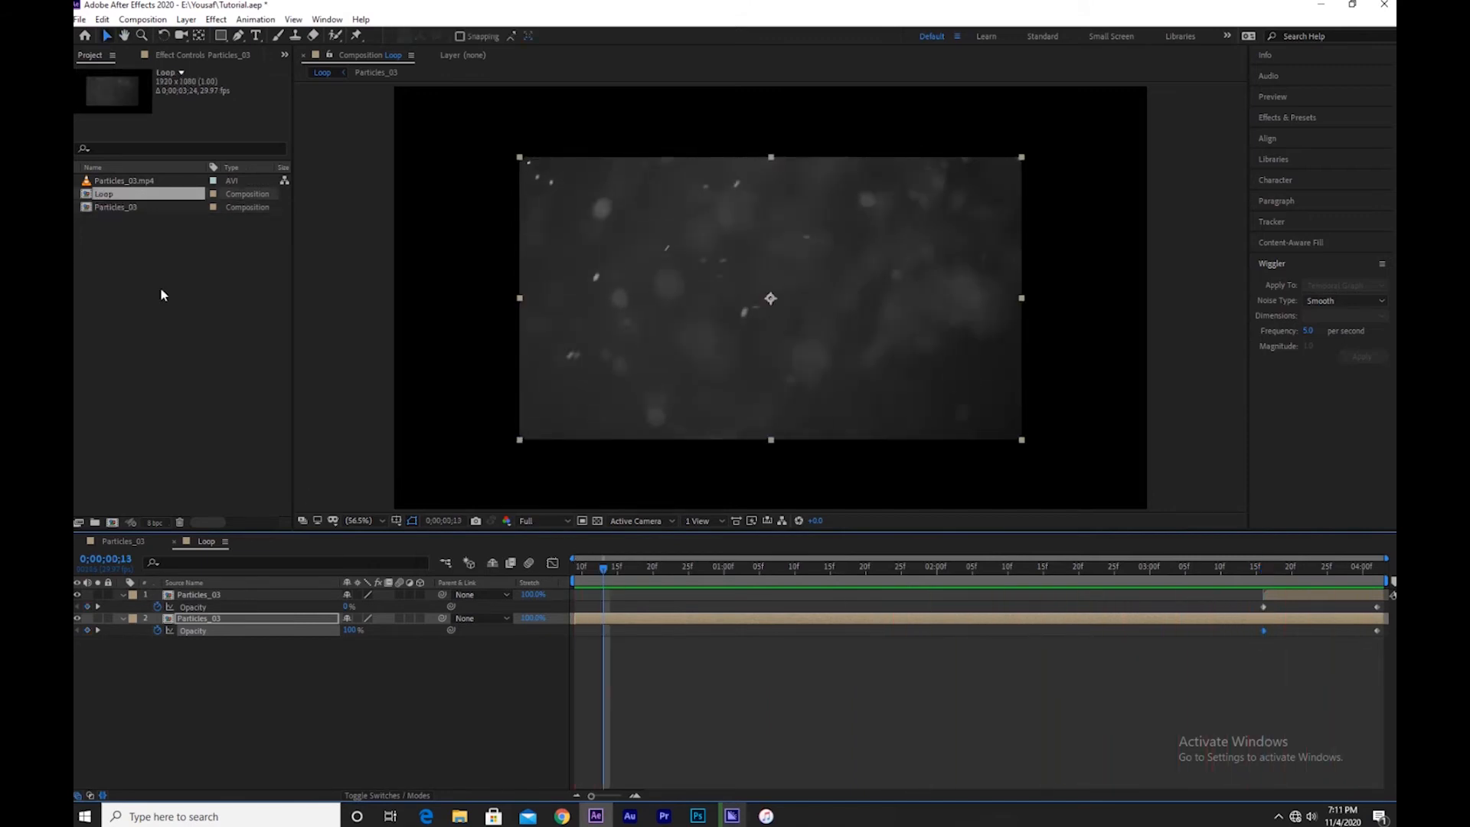
right_click(161, 292)
left_click(178, 300)
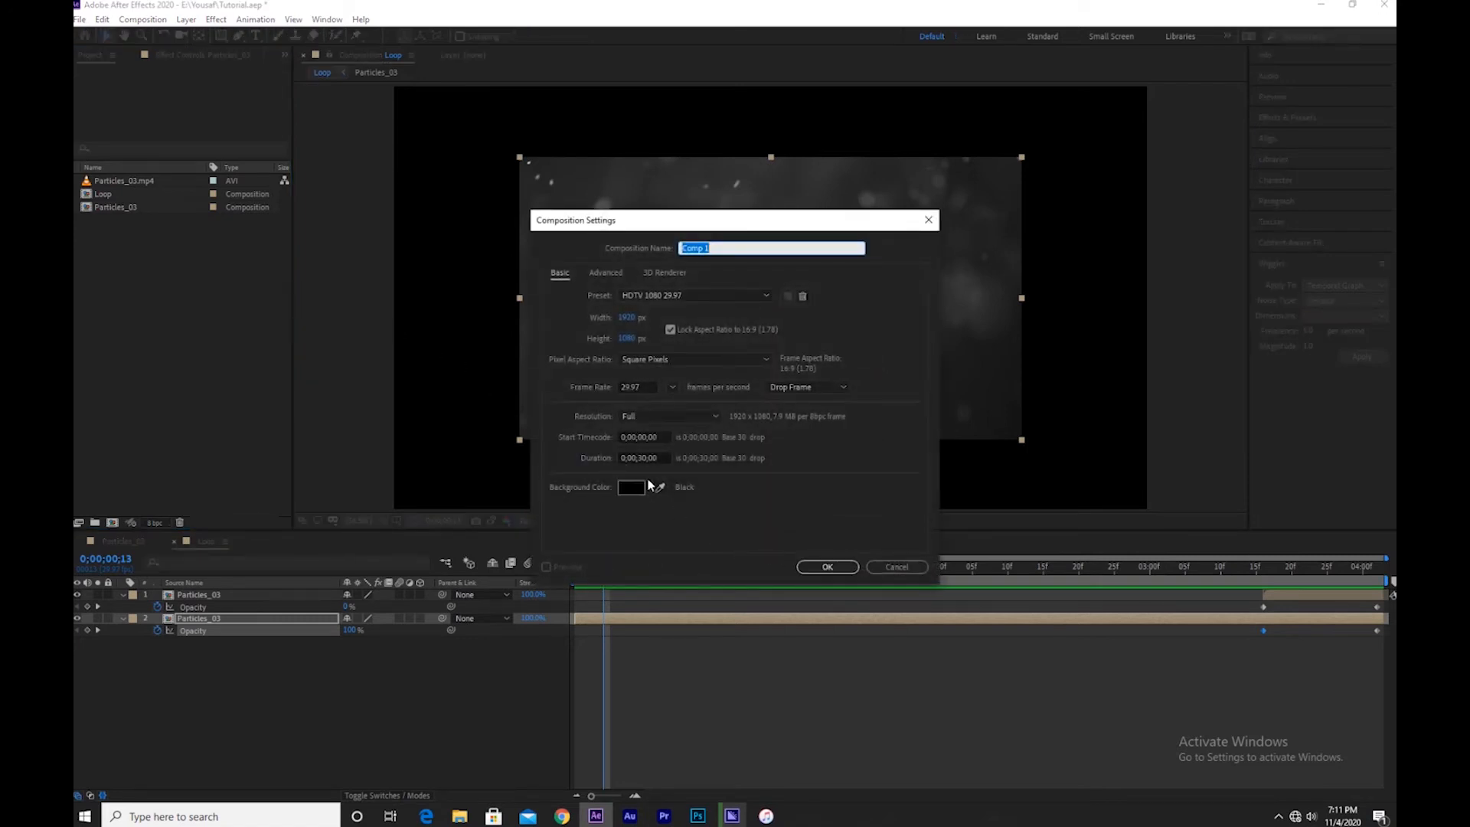
left_click(825, 566)
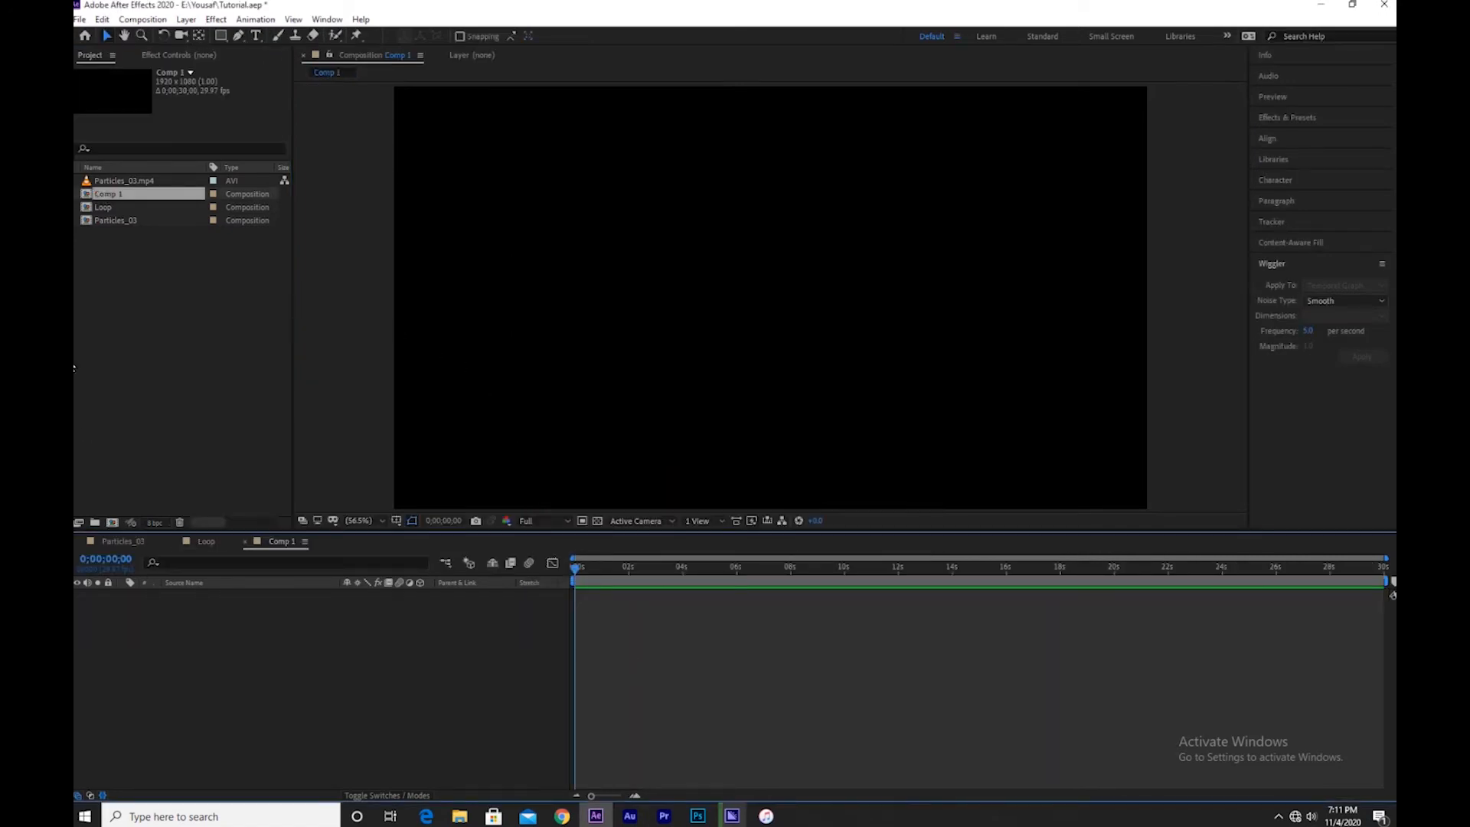
left_click(99, 207)
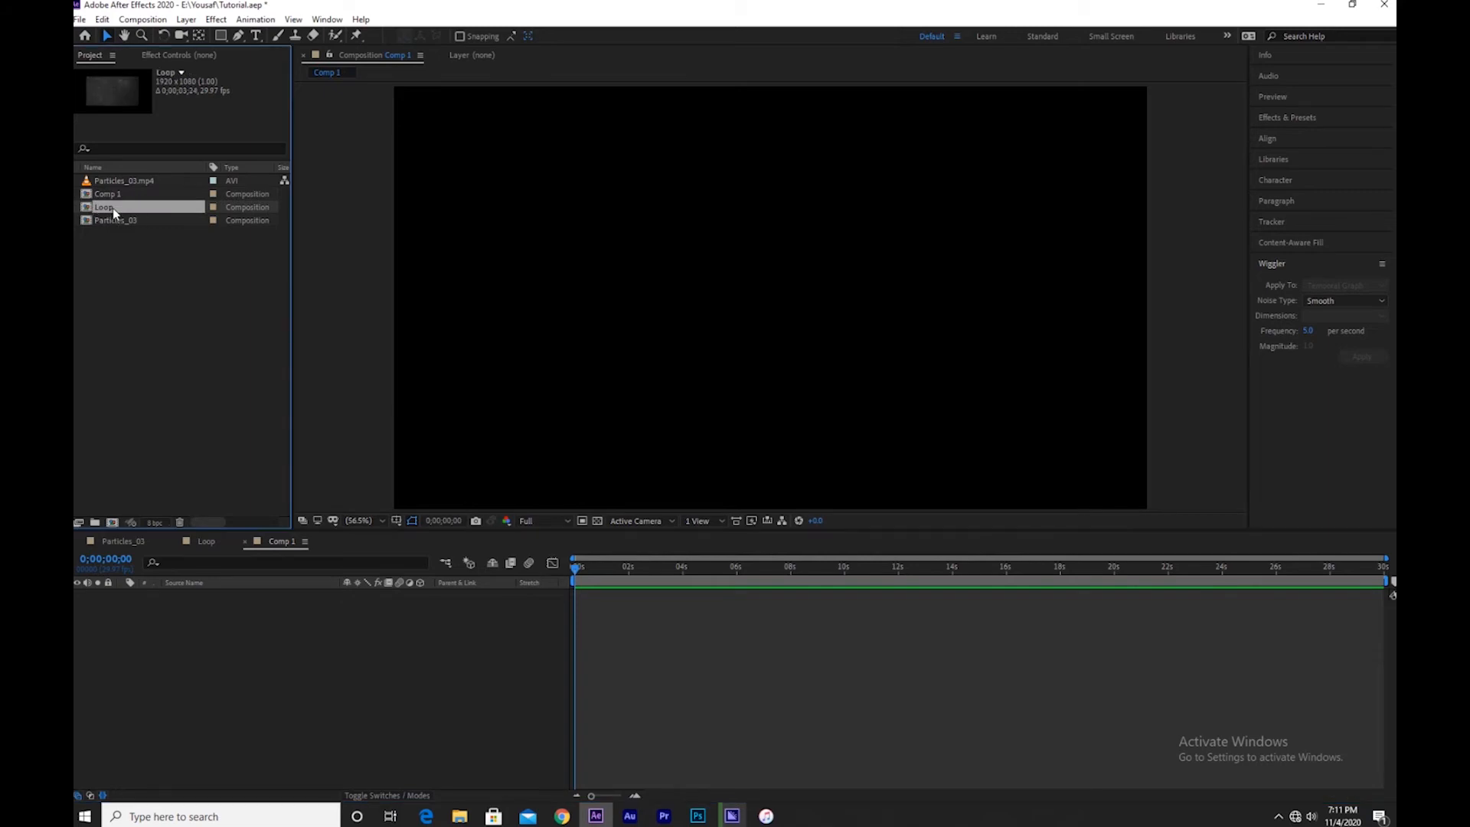
left_click_drag(232, 646, 232, 644)
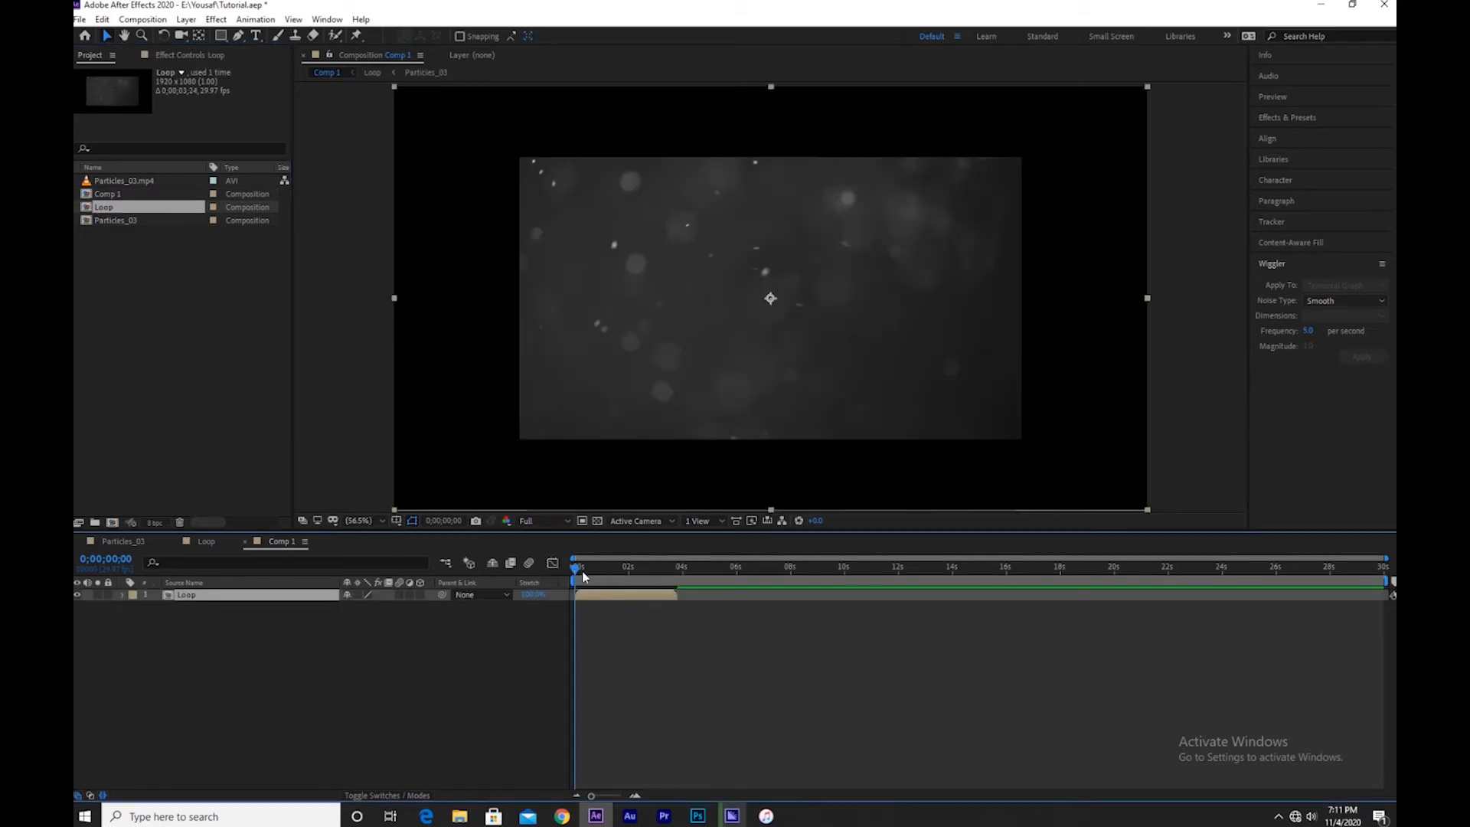
- Move the current time near the end of the Loop layer and enable time remapping on it
left_click_drag(582, 571, 672, 573)
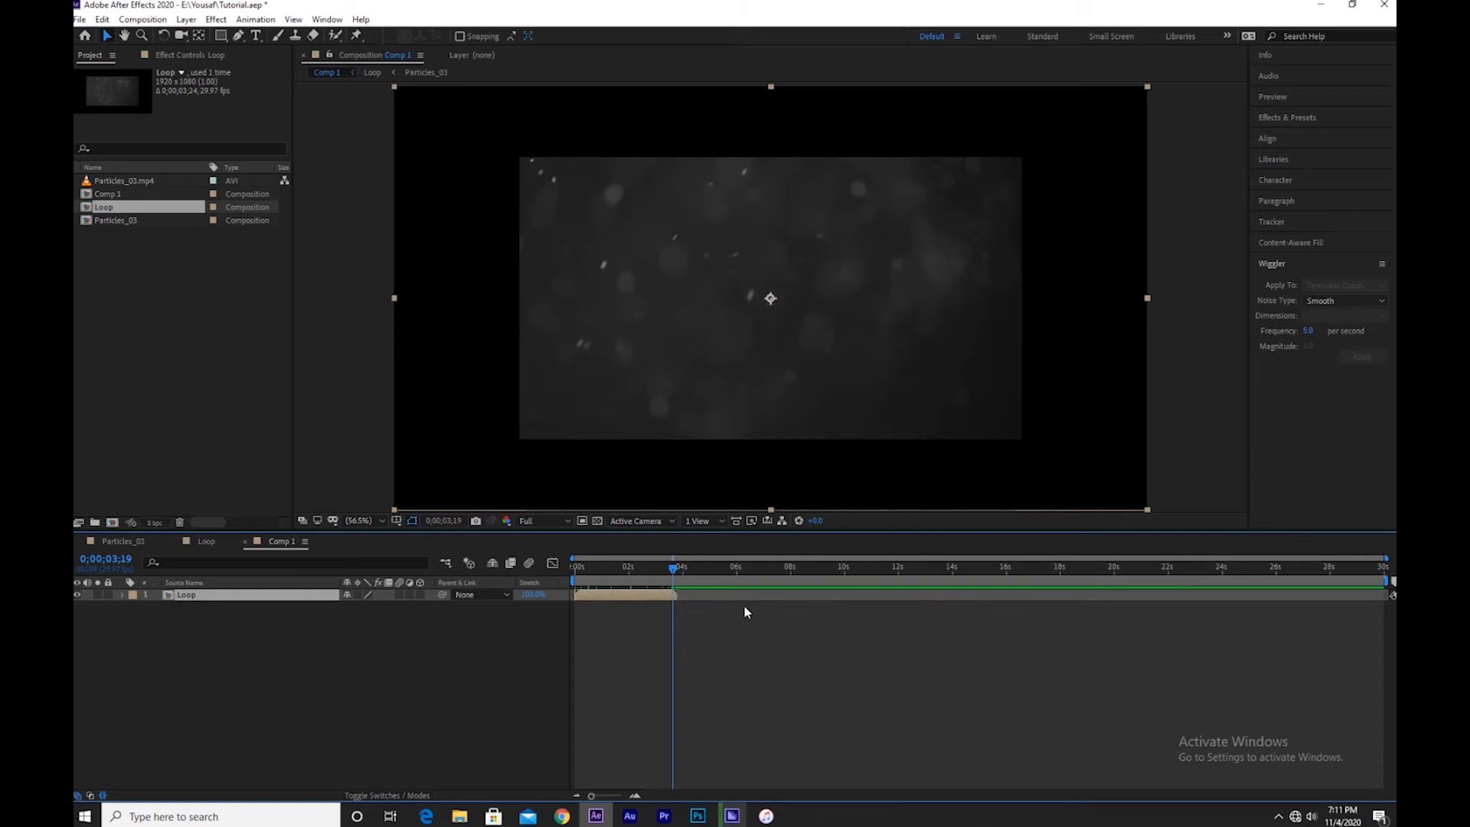
right_click(246, 601)
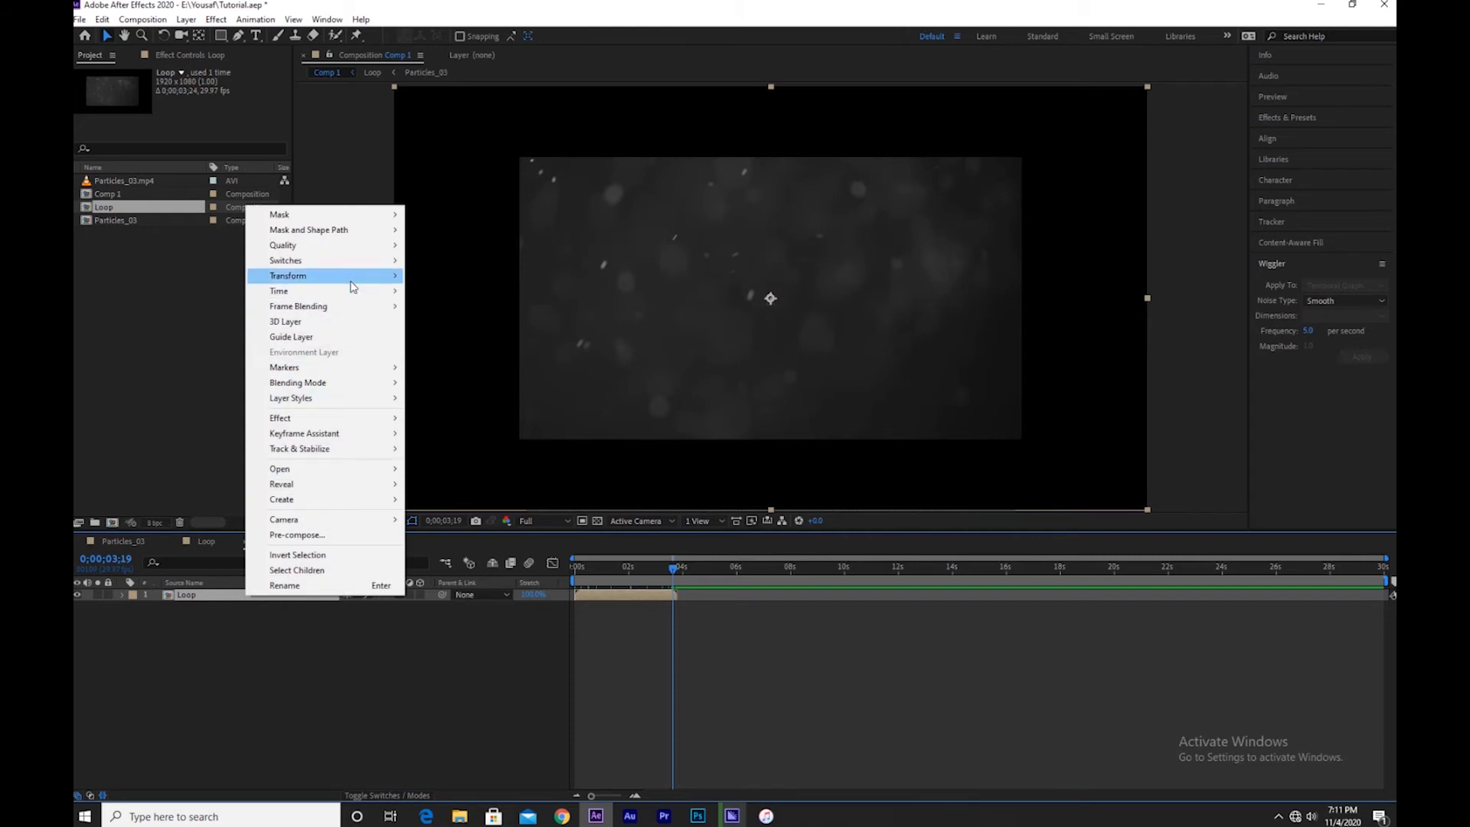
mouse_move(349, 280)
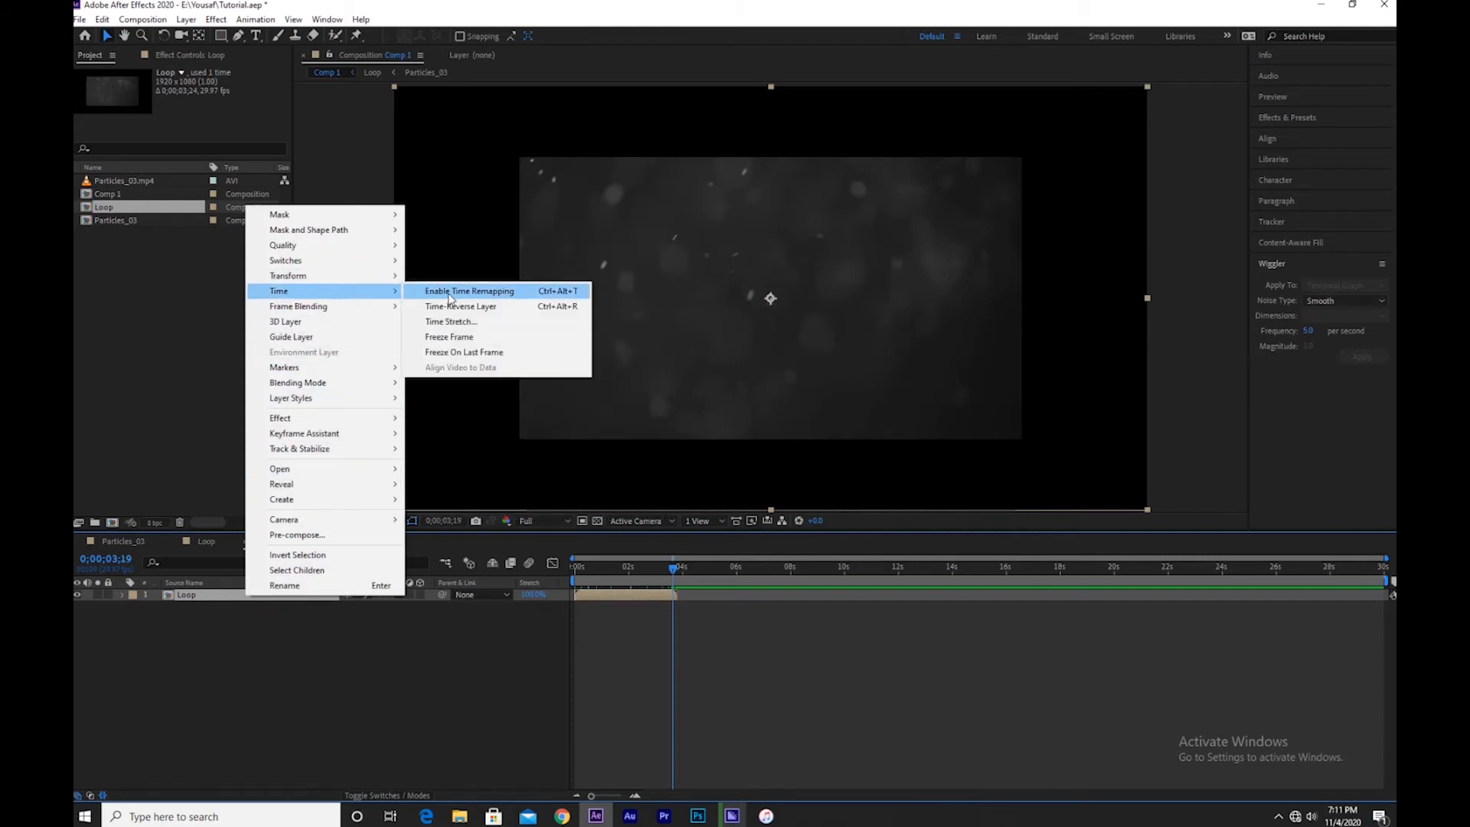
left_click(450, 292)
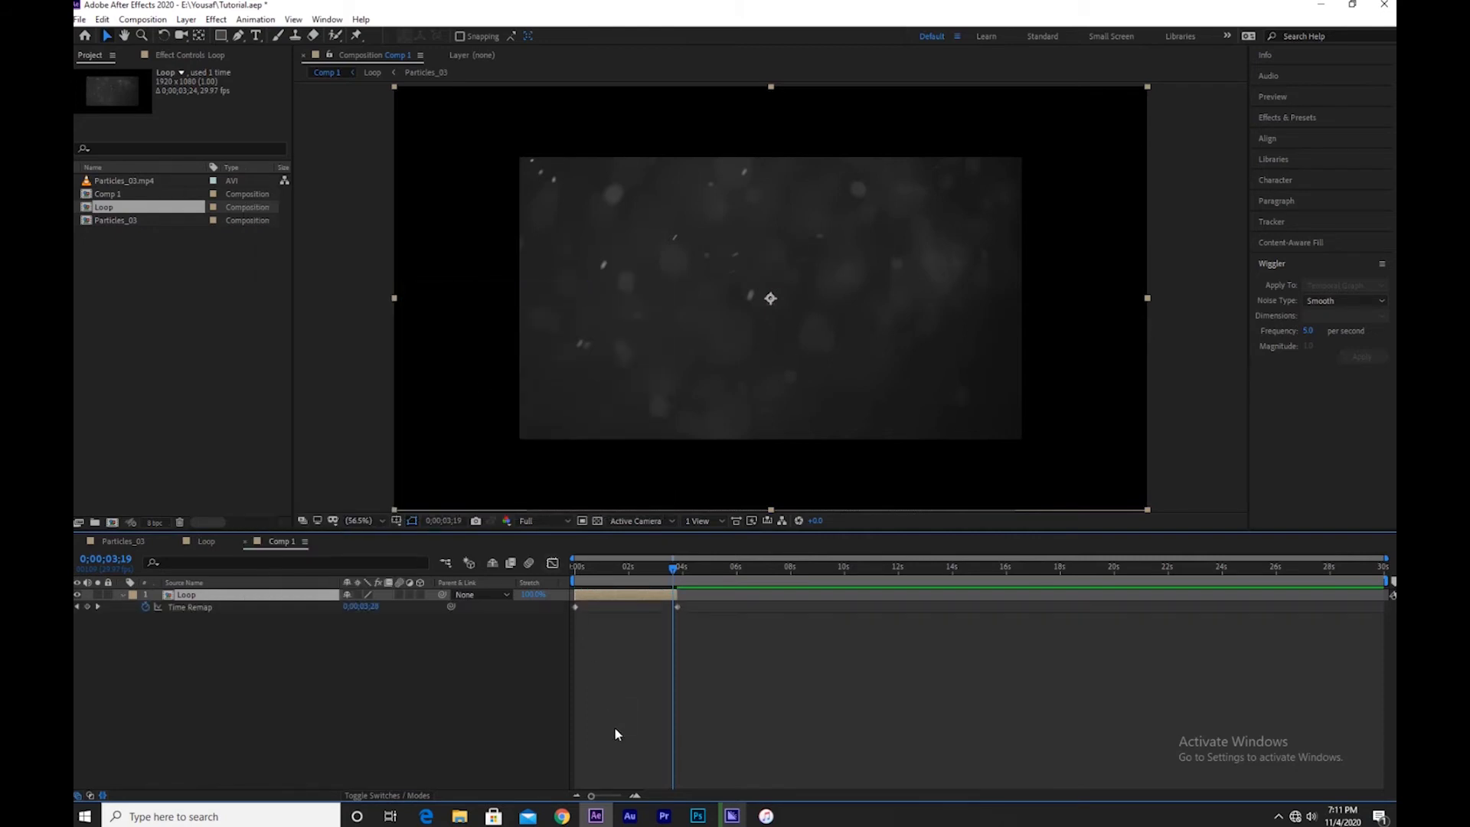
- Add a Time Remap keyframe at 0;00;03;23 and remove the one at 0;00;03;24
left_click_drag(594, 799, 616, 805)
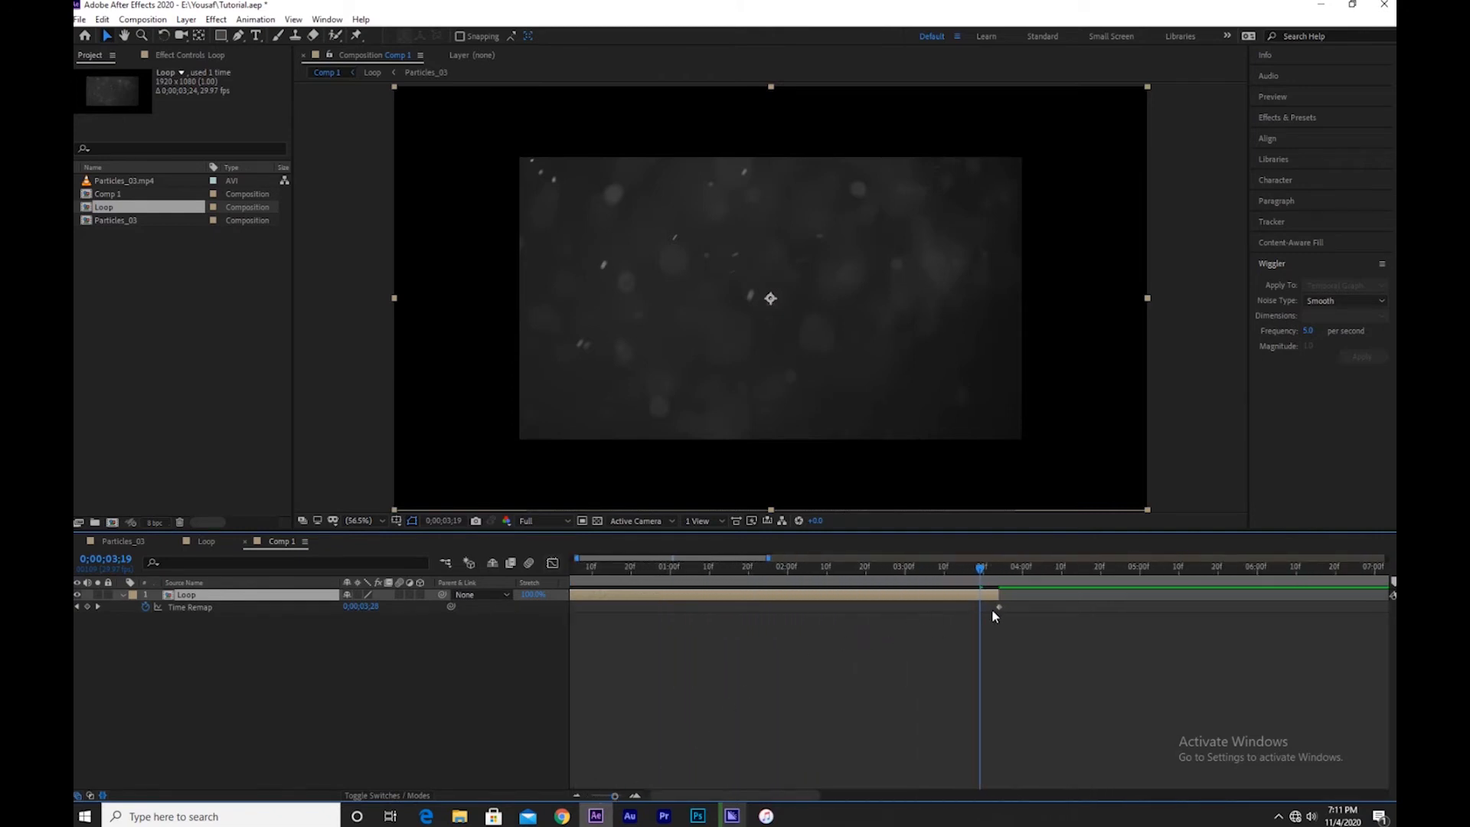
left_click_drag(982, 572, 992, 579)
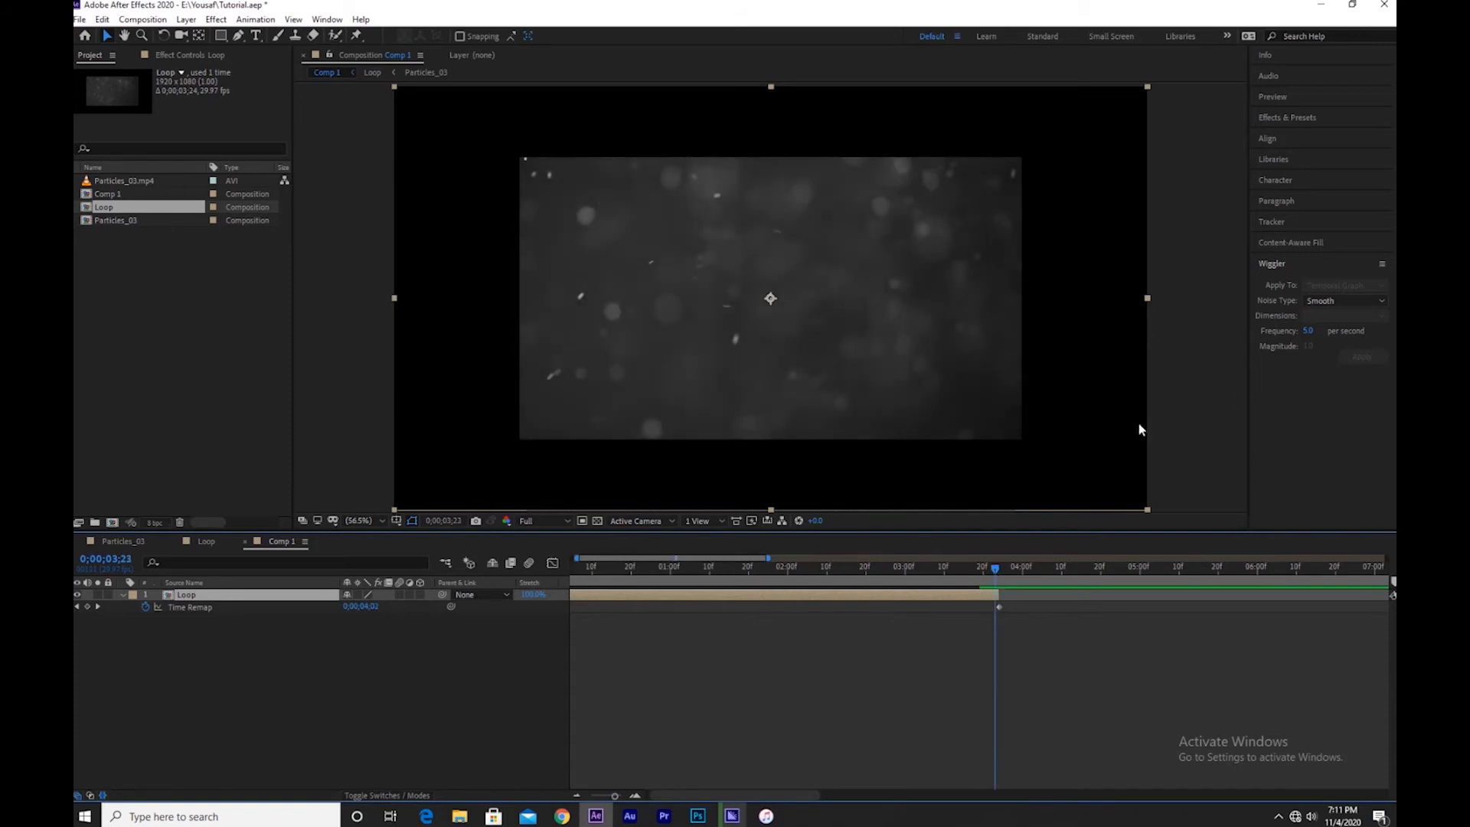
left_click(1299, 99)
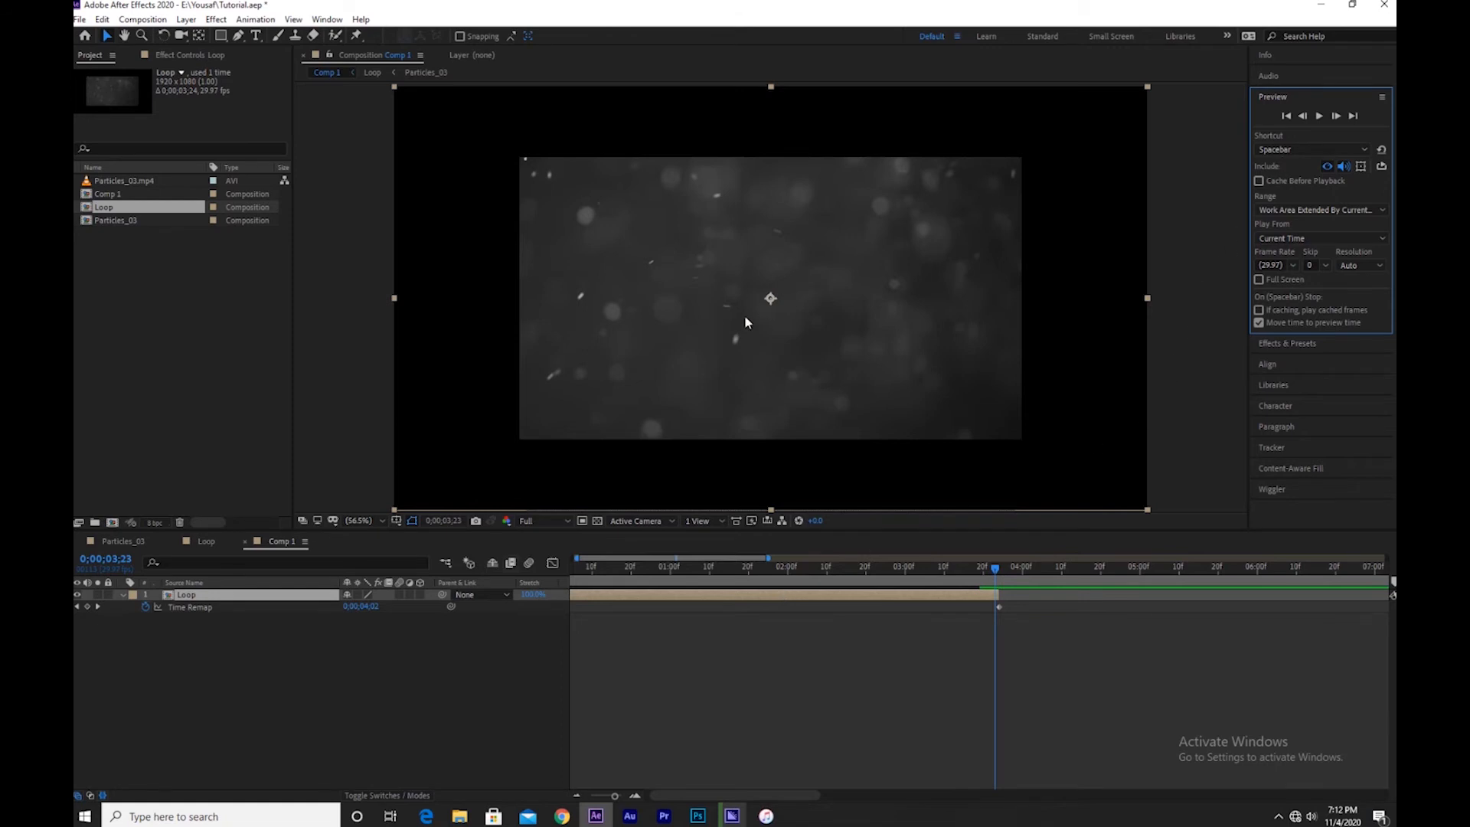
left_click(86, 607)
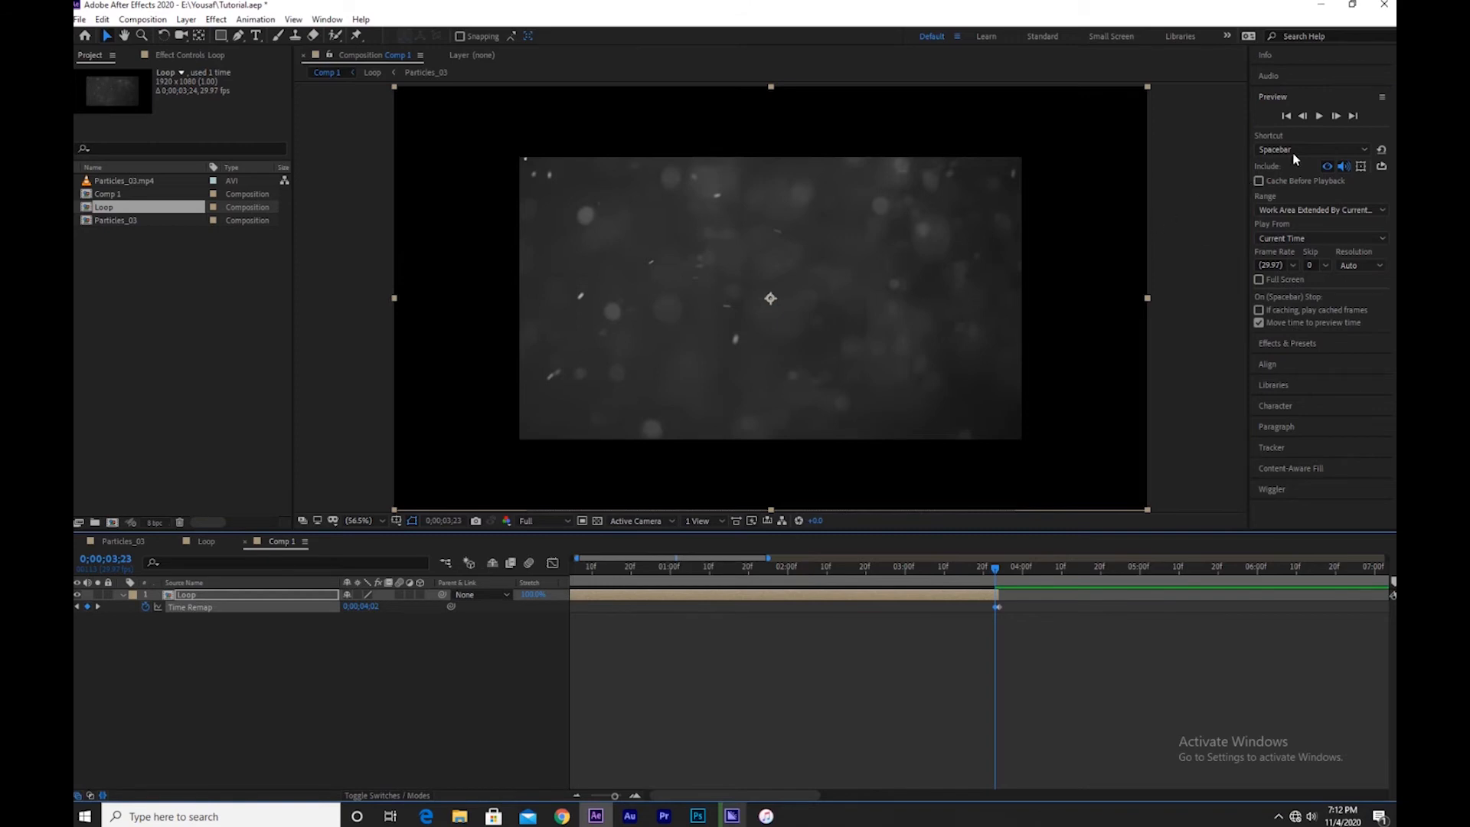
left_click(1336, 116)
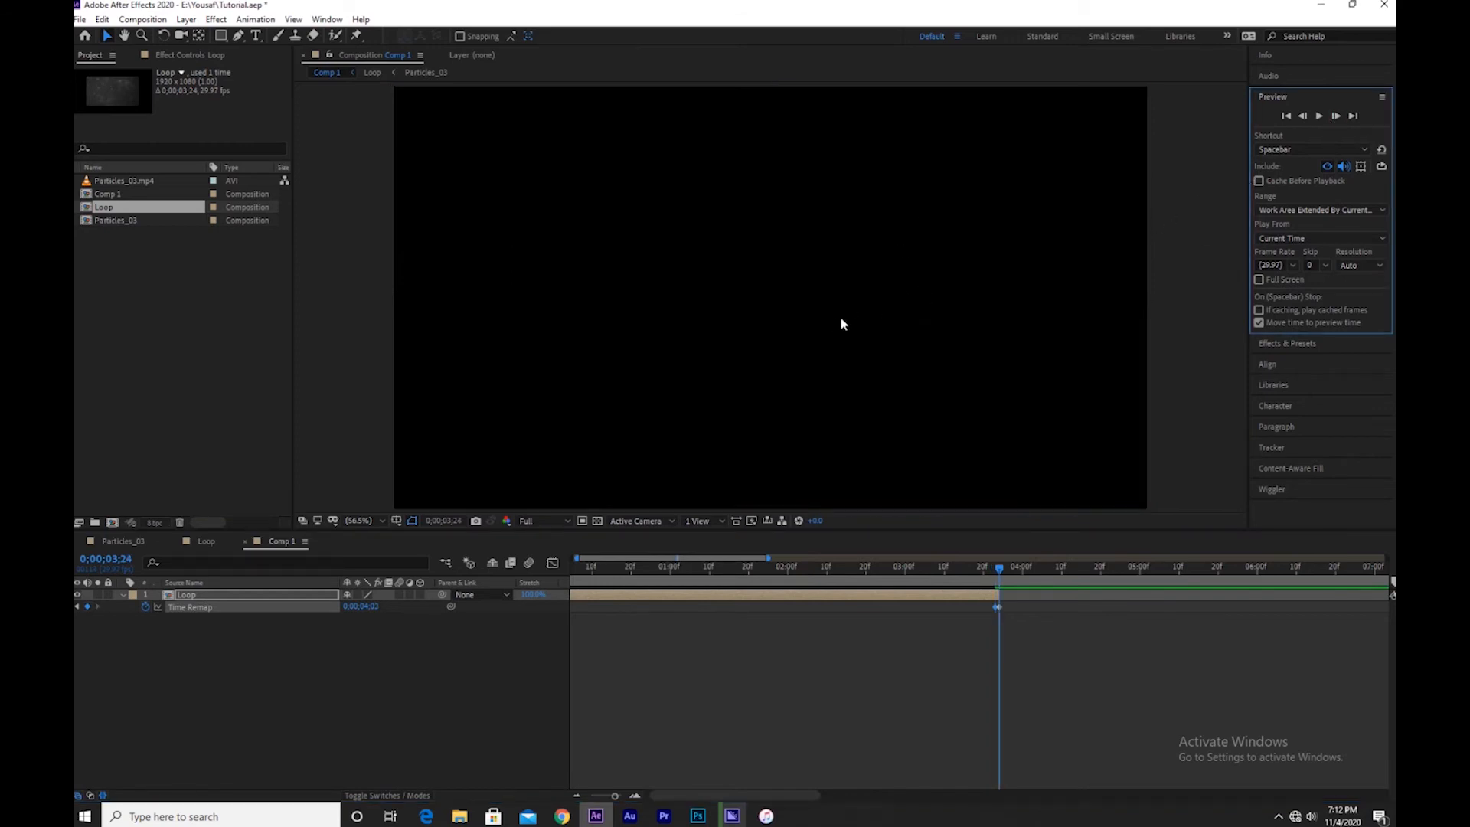
left_click(88, 607)
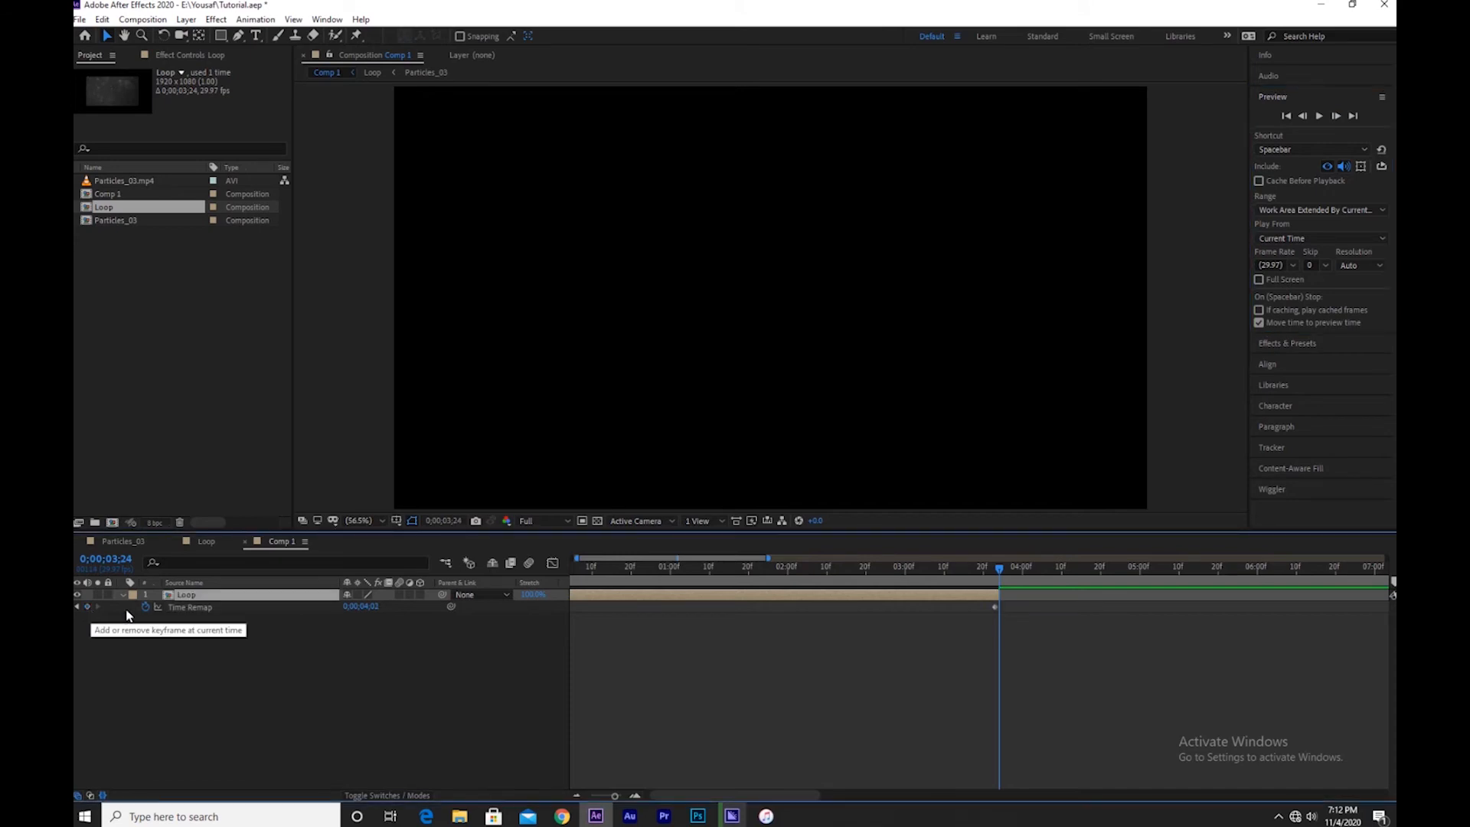
left_click(1304, 115)
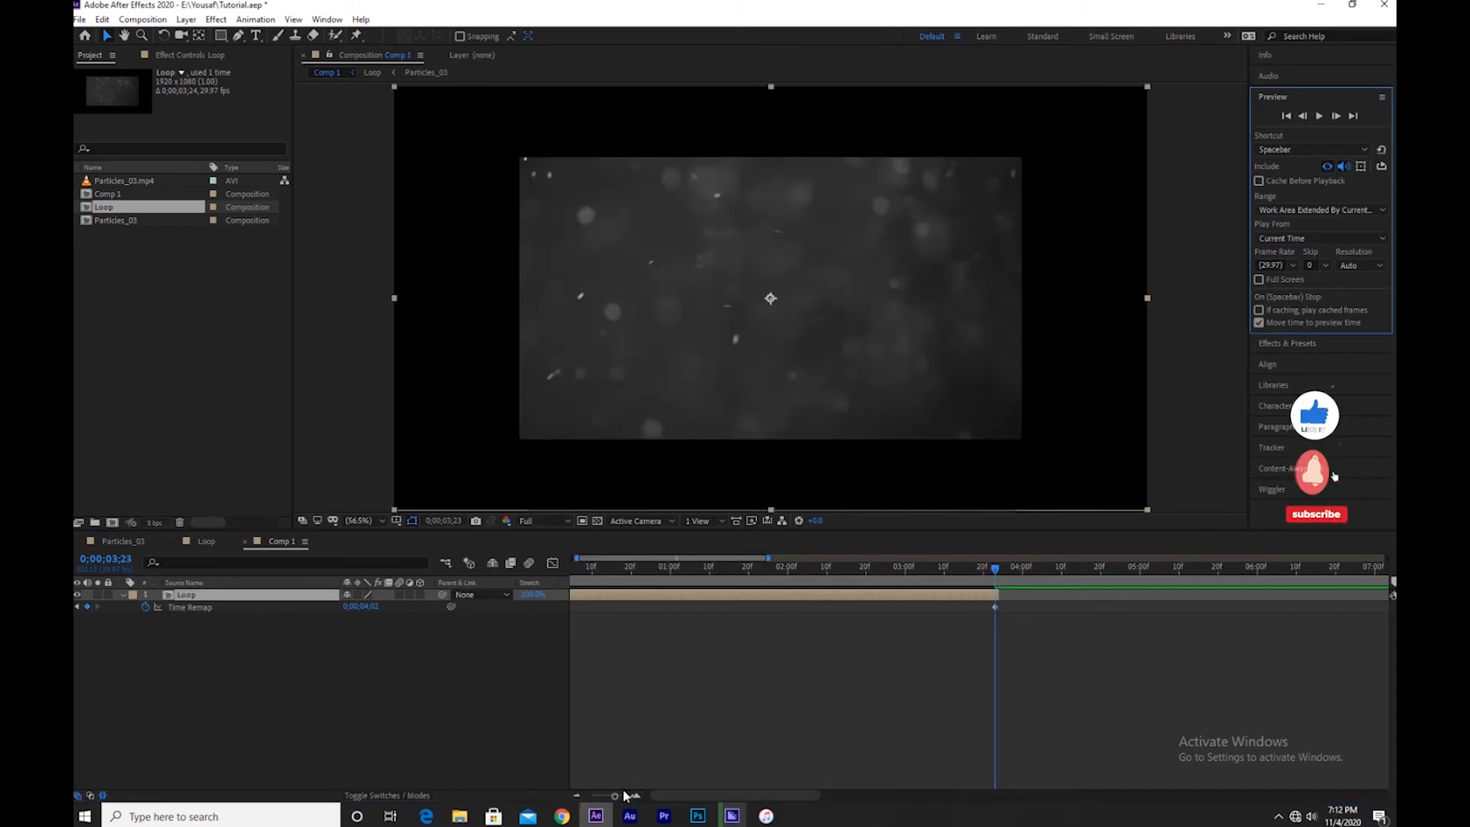
left_click_drag(615, 796, 570, 811)
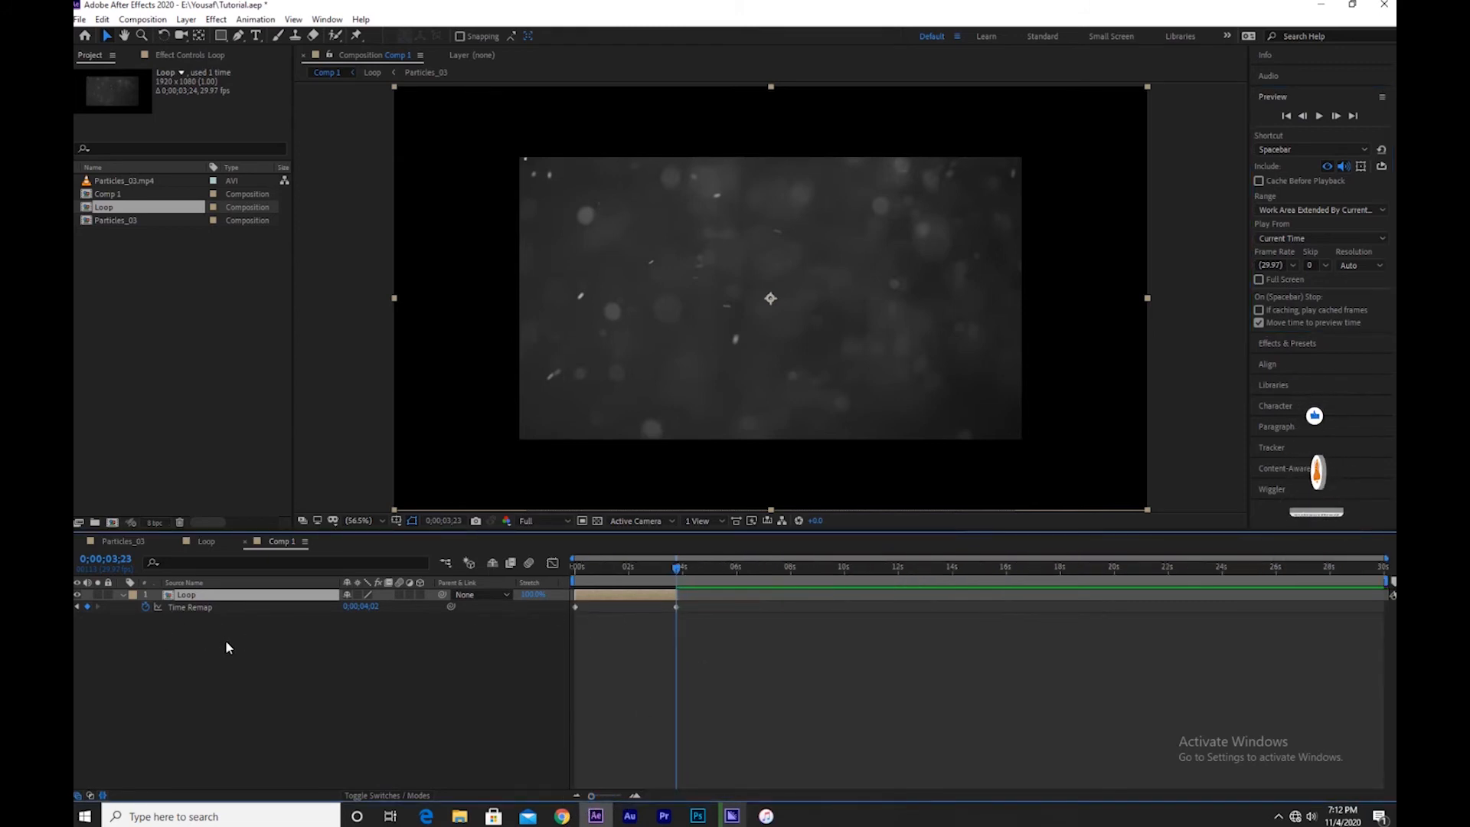
- Give Time Remap the expression loopOut(type = "cycle", numKeyframes = 0)
left_click(146, 607, "alt")
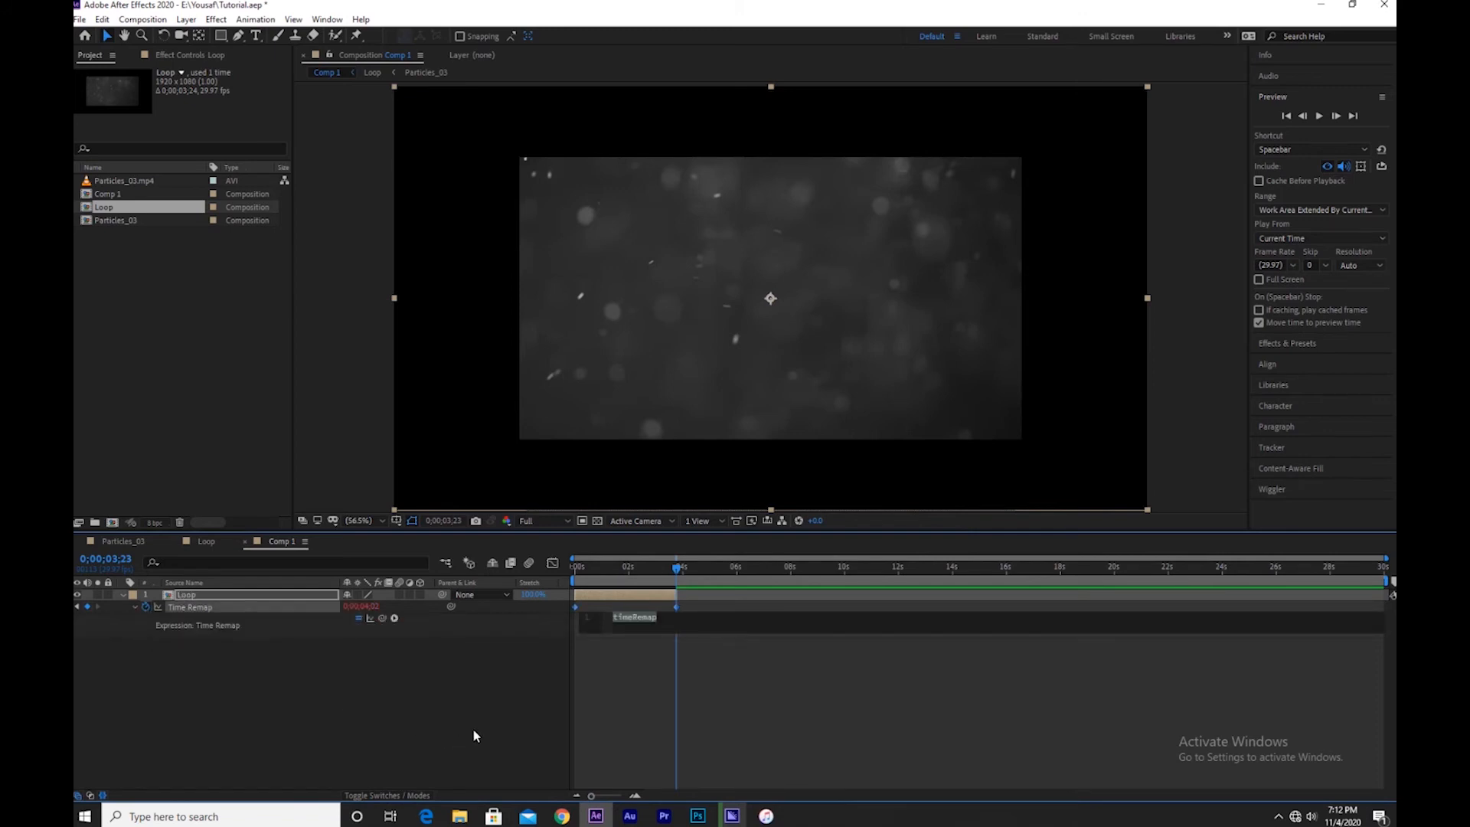
left_click(395, 622)
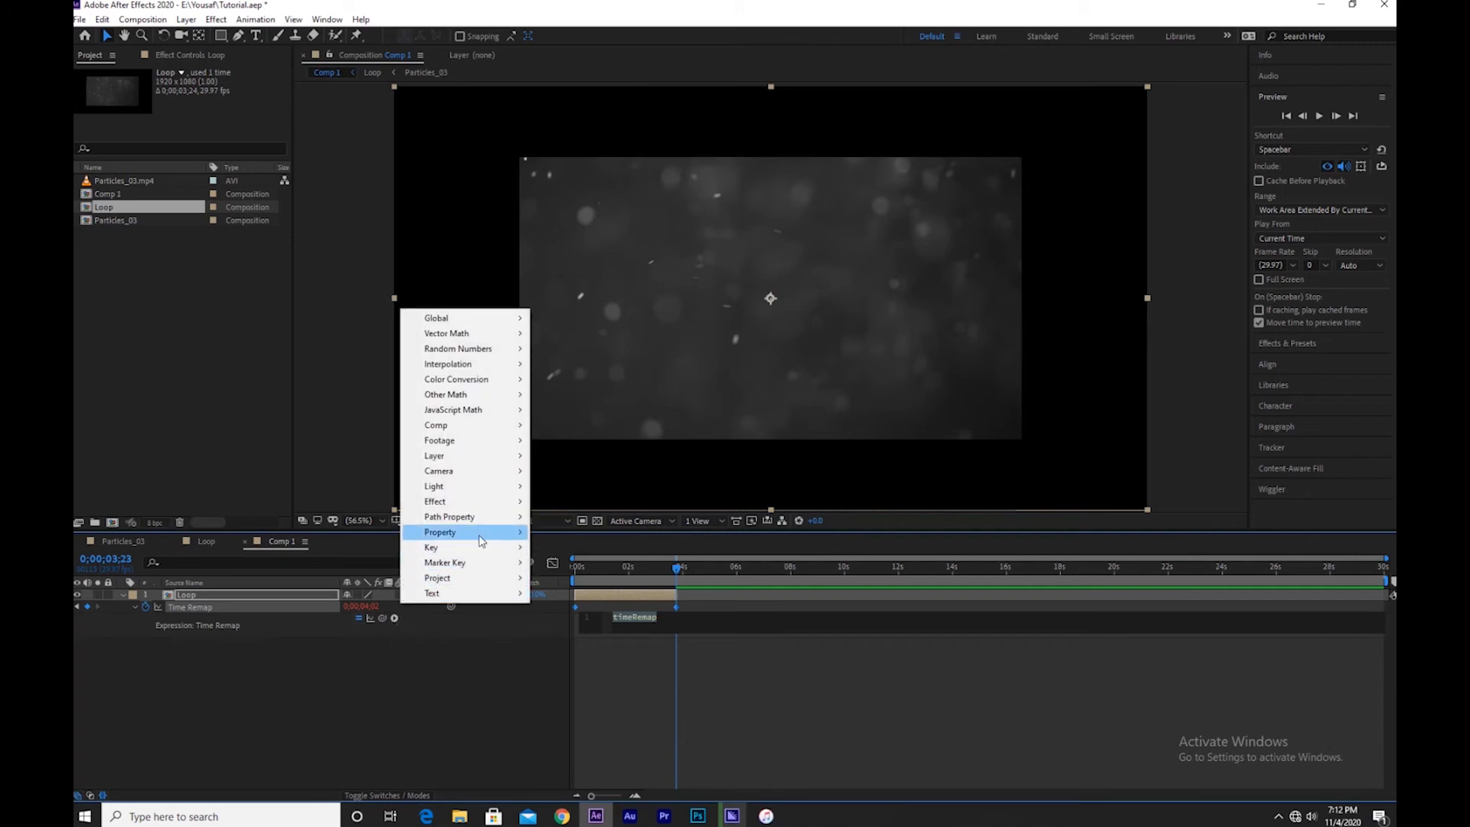
mouse_move(481, 534)
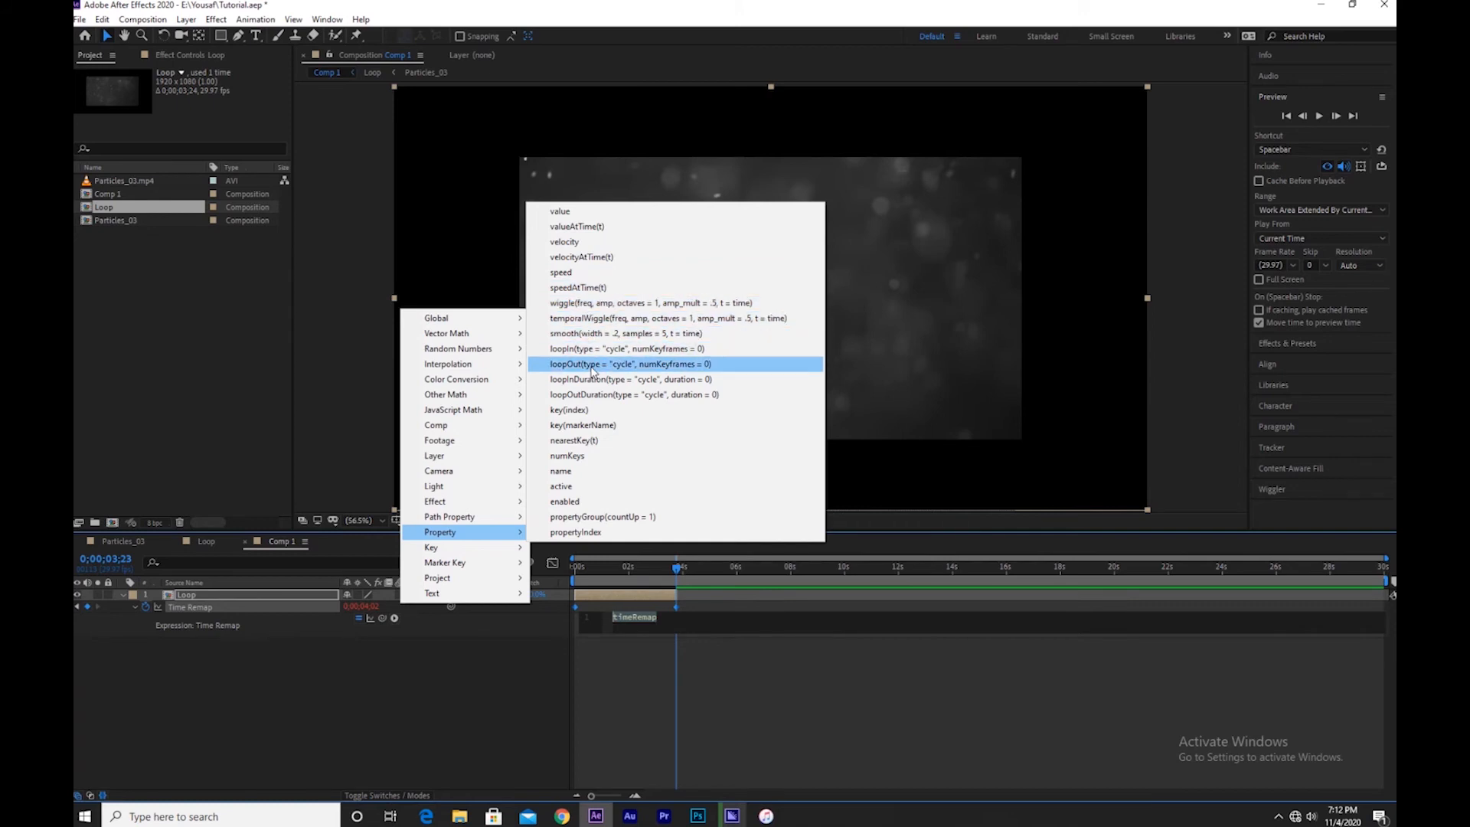
left_click(592, 364)
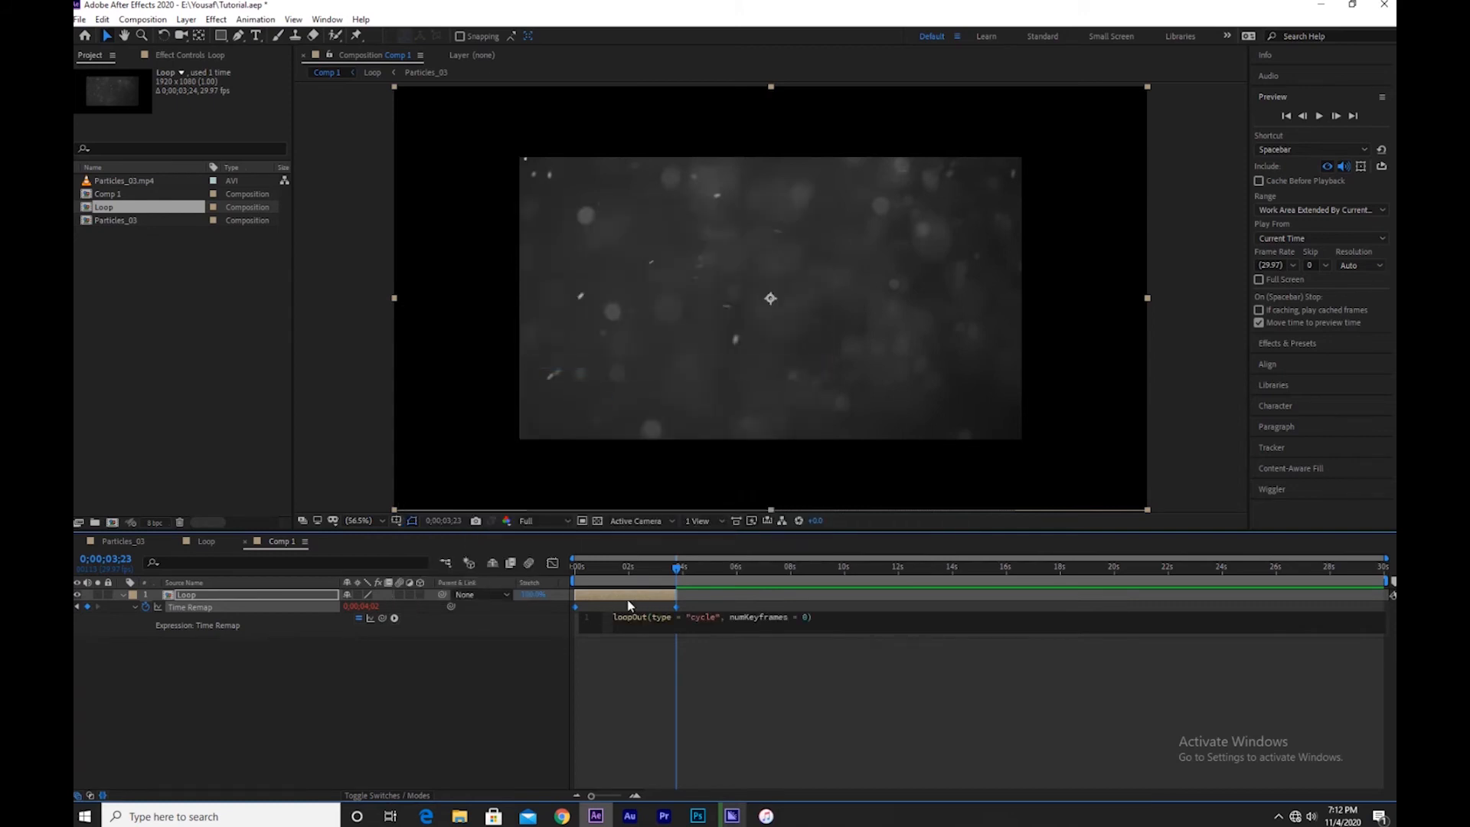
left_click(657, 738)
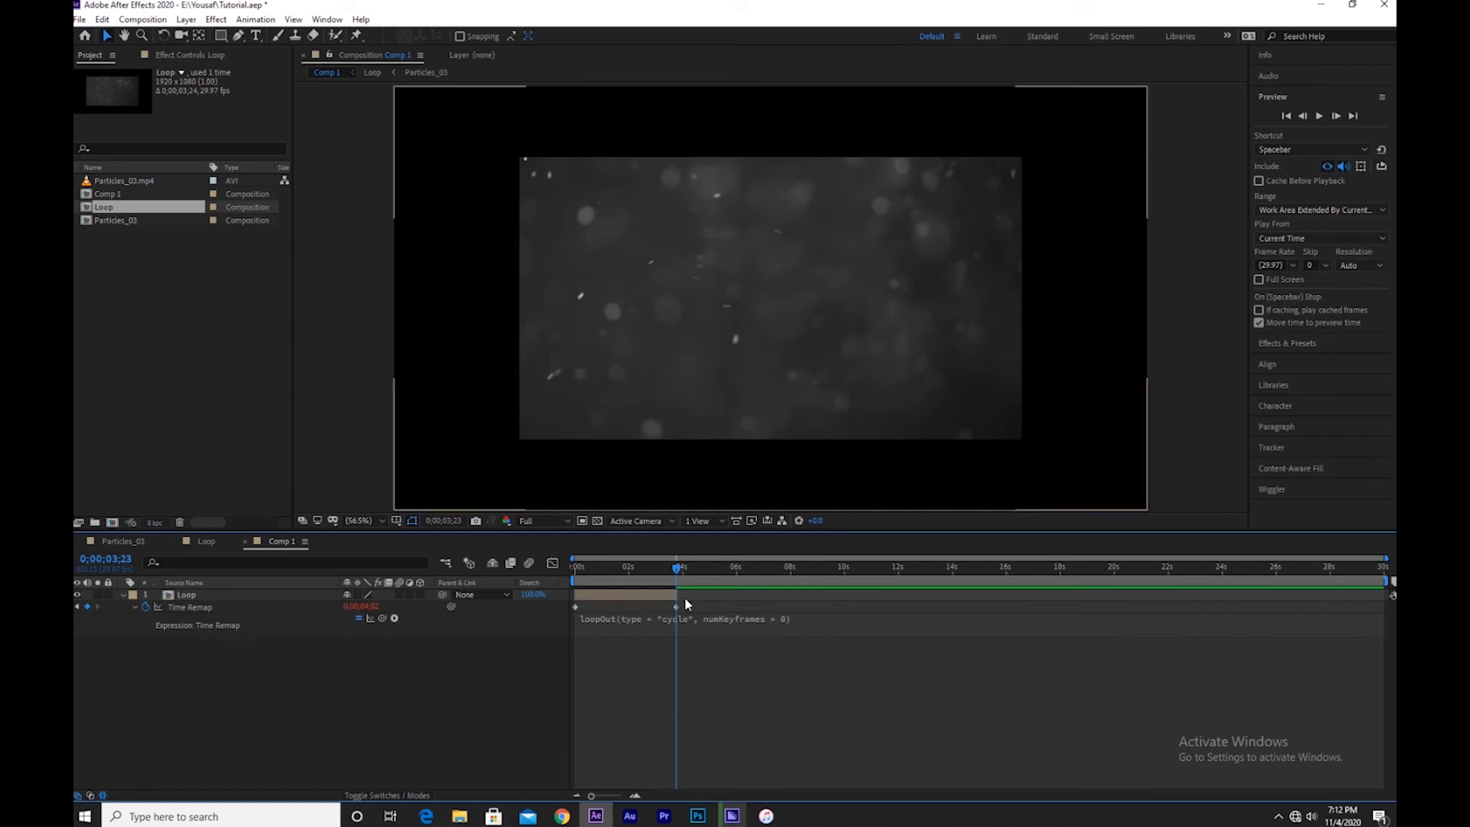
- Extend the Loop layer to the end of the 30-second composition and play it back from 0;00;03;18
left_click_drag(677, 597, 1340, 650)
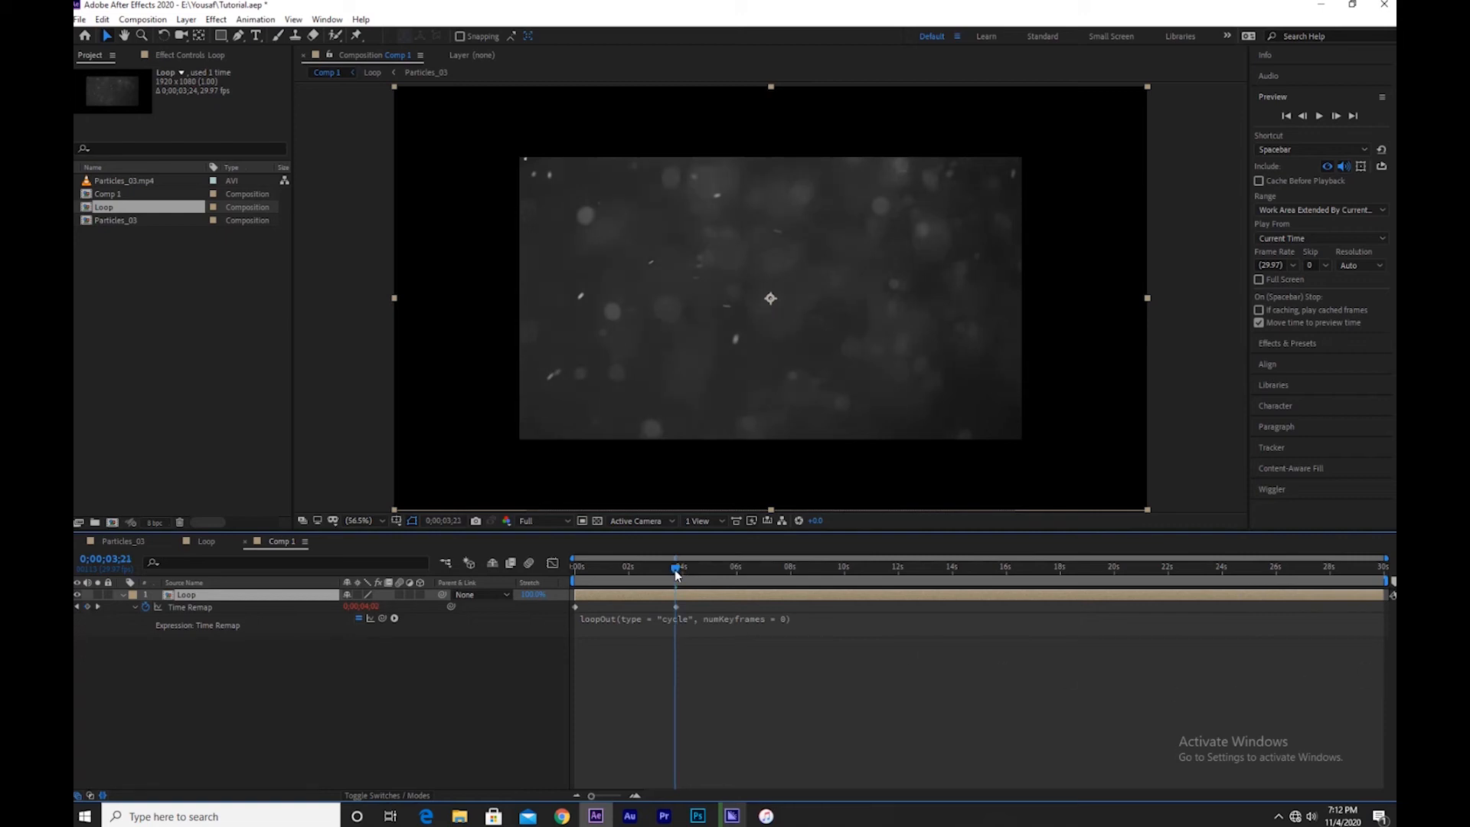
left_click_drag(674, 572, 672, 574)
key("space")
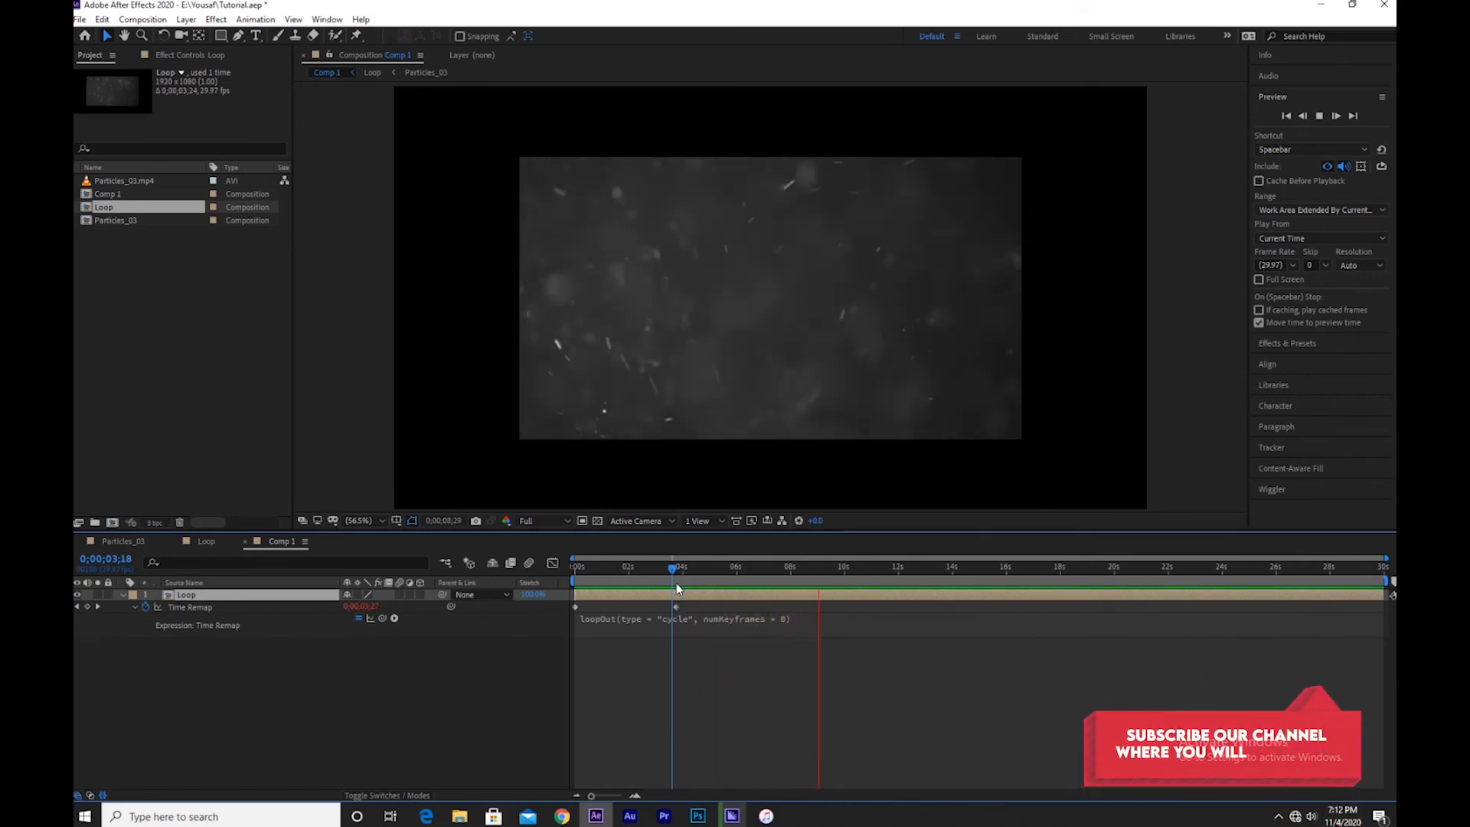
key("space")
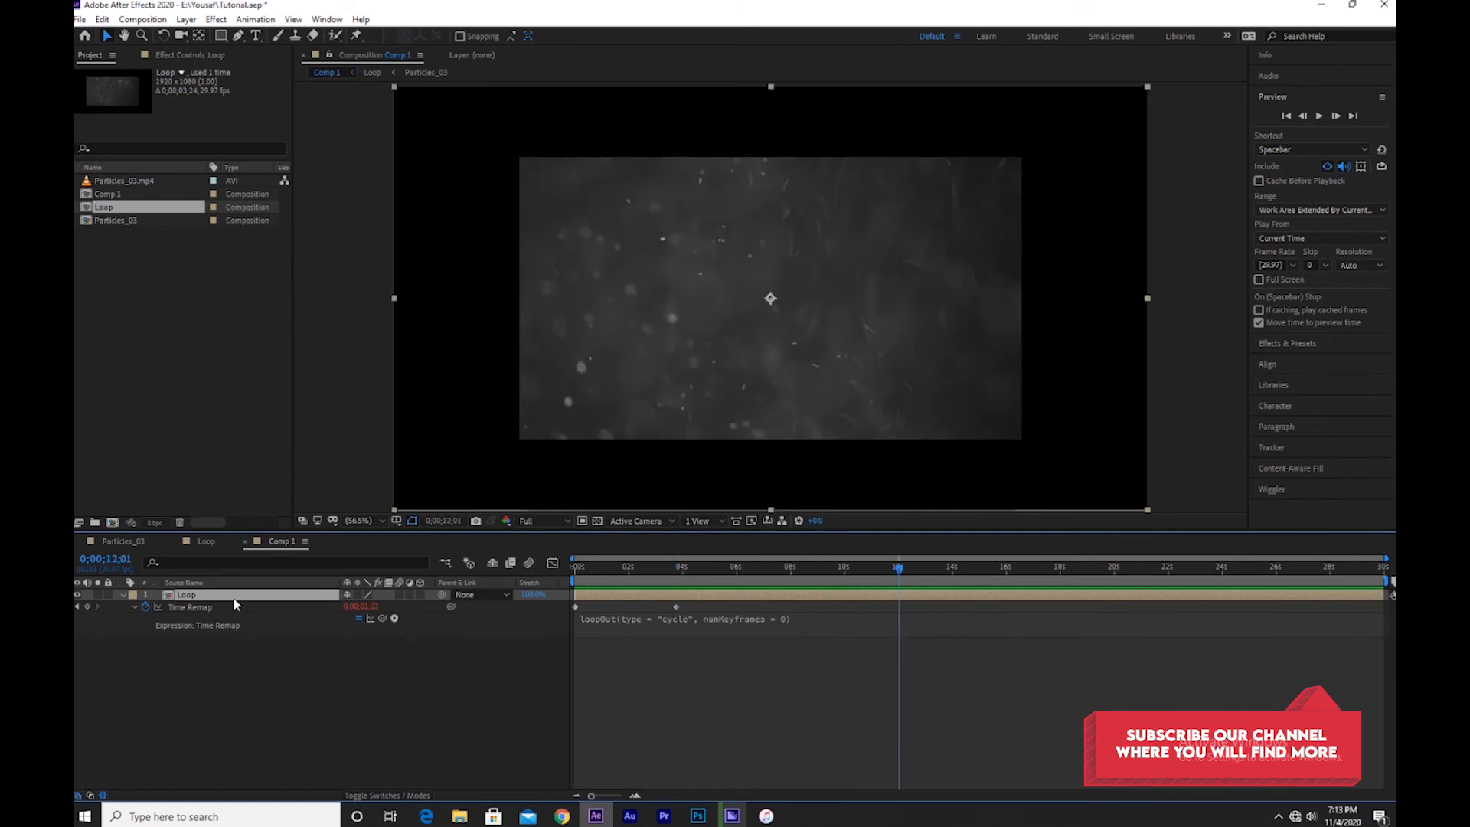
- Open the Loop composition and fit its upper Particles_03 layer to the composition's dimensions
double_click(233, 598)
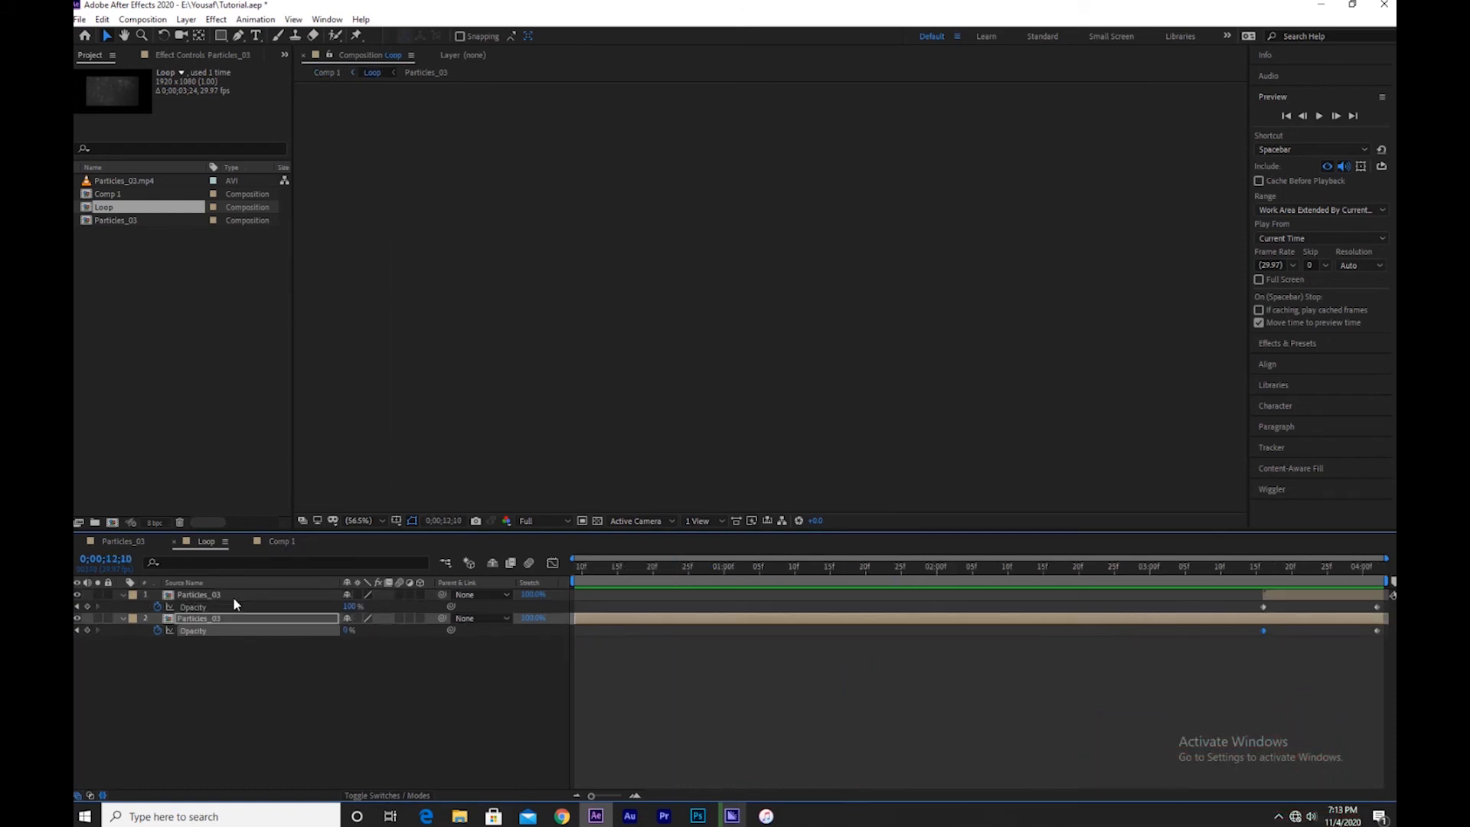
double_click(234, 598)
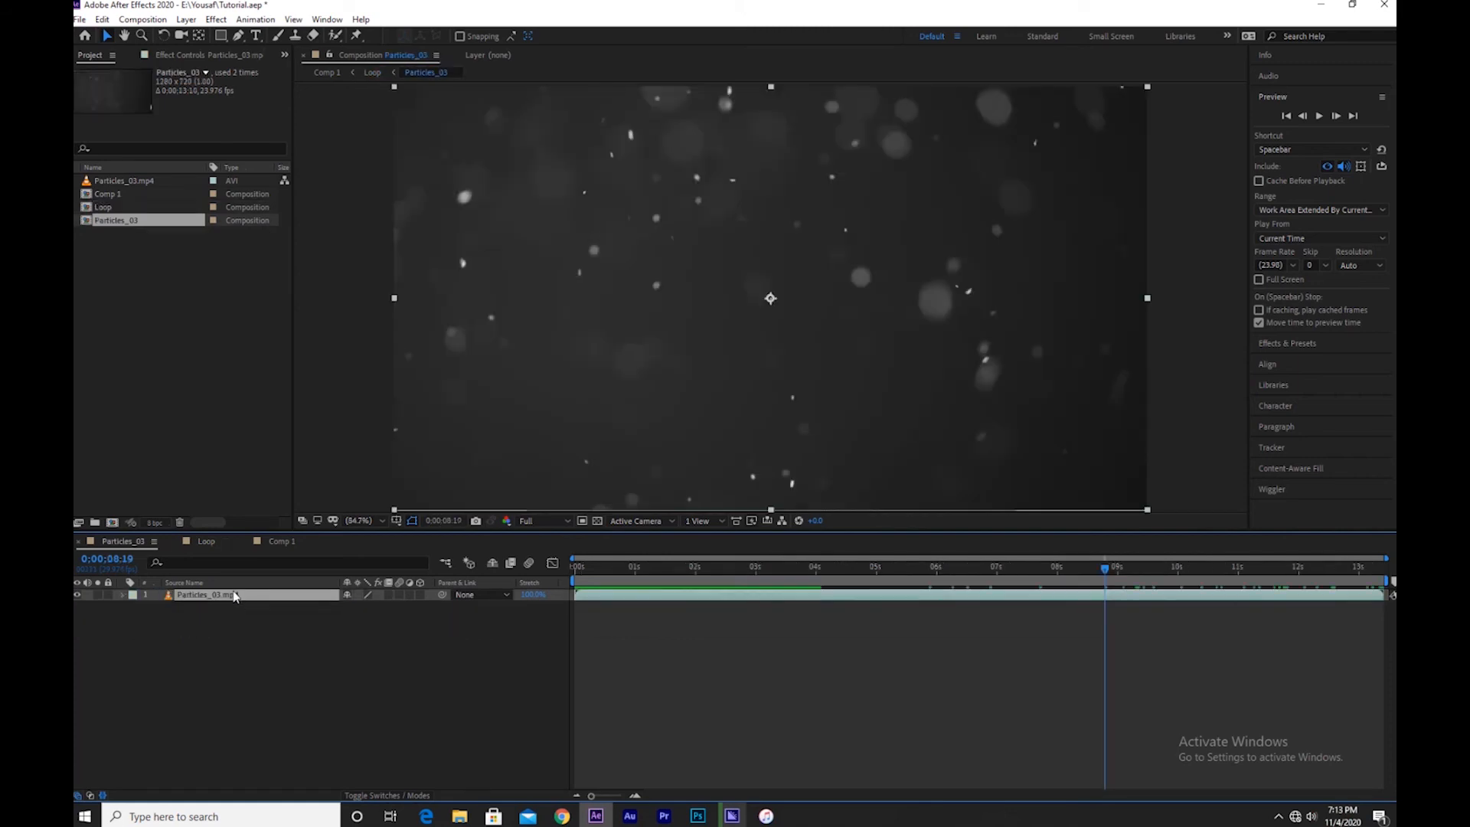
left_click(207, 541)
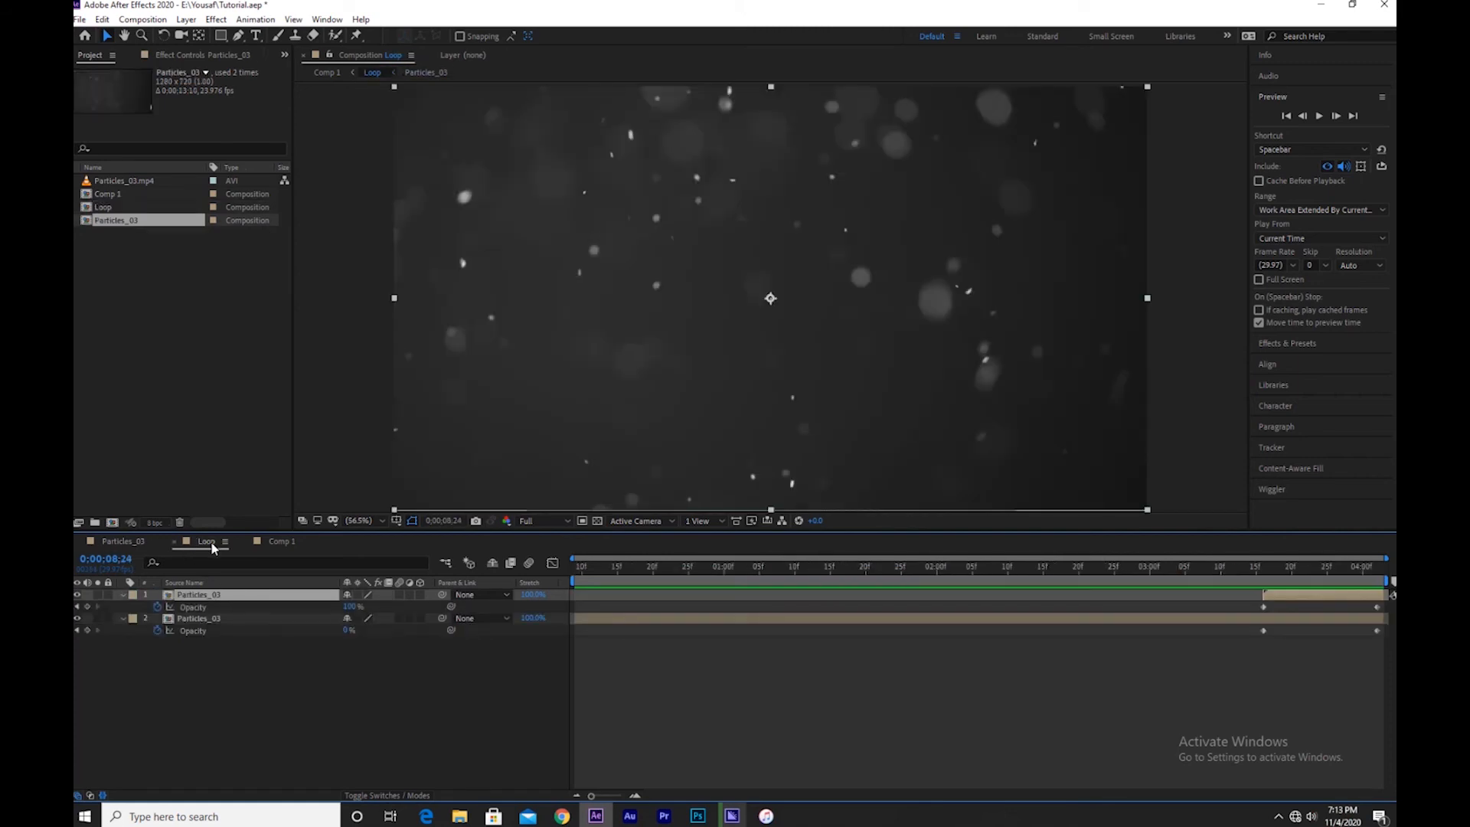
right_click(221, 601)
mouse_move(329, 291)
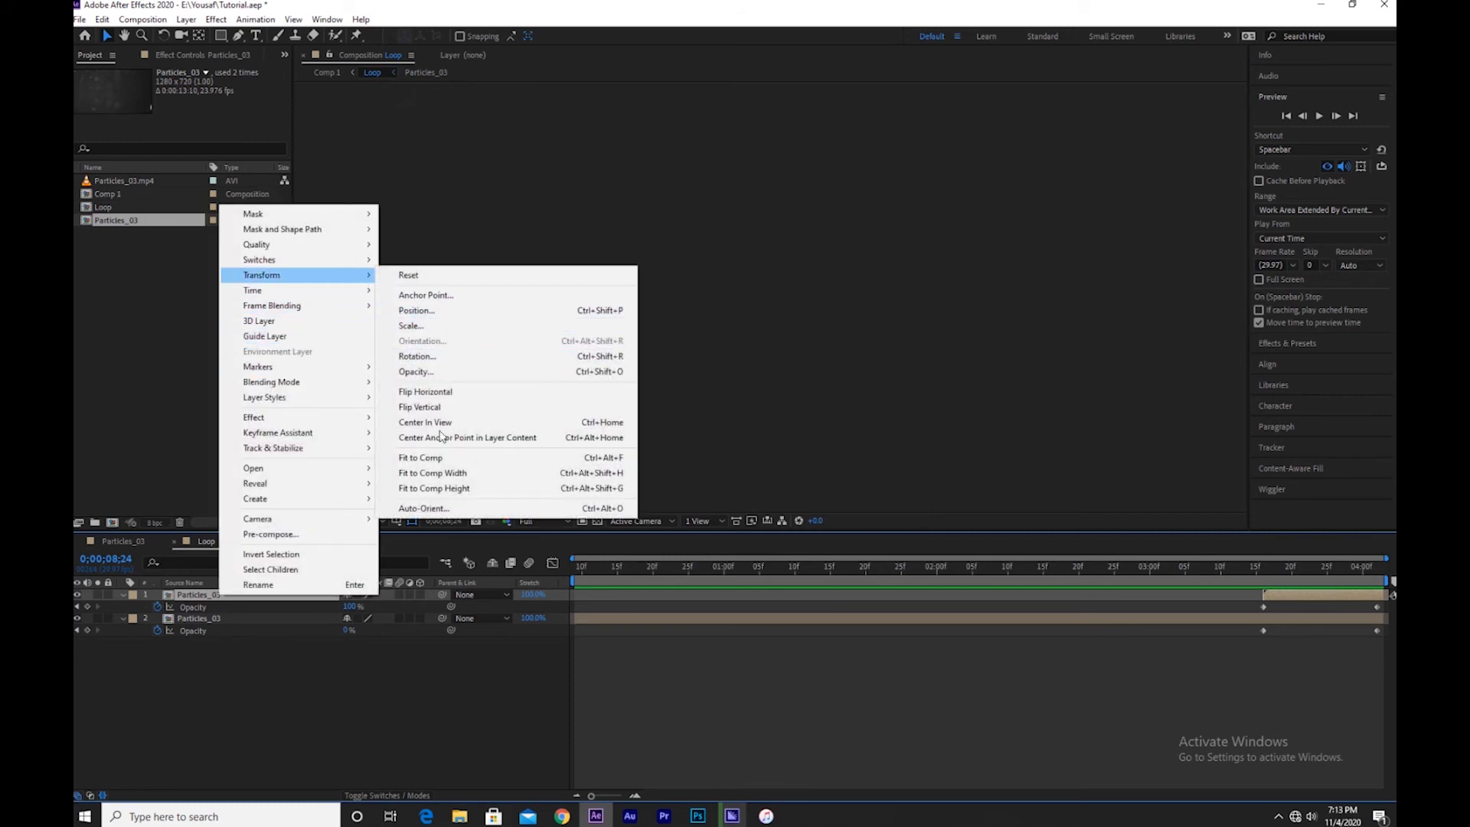
left_click(429, 458)
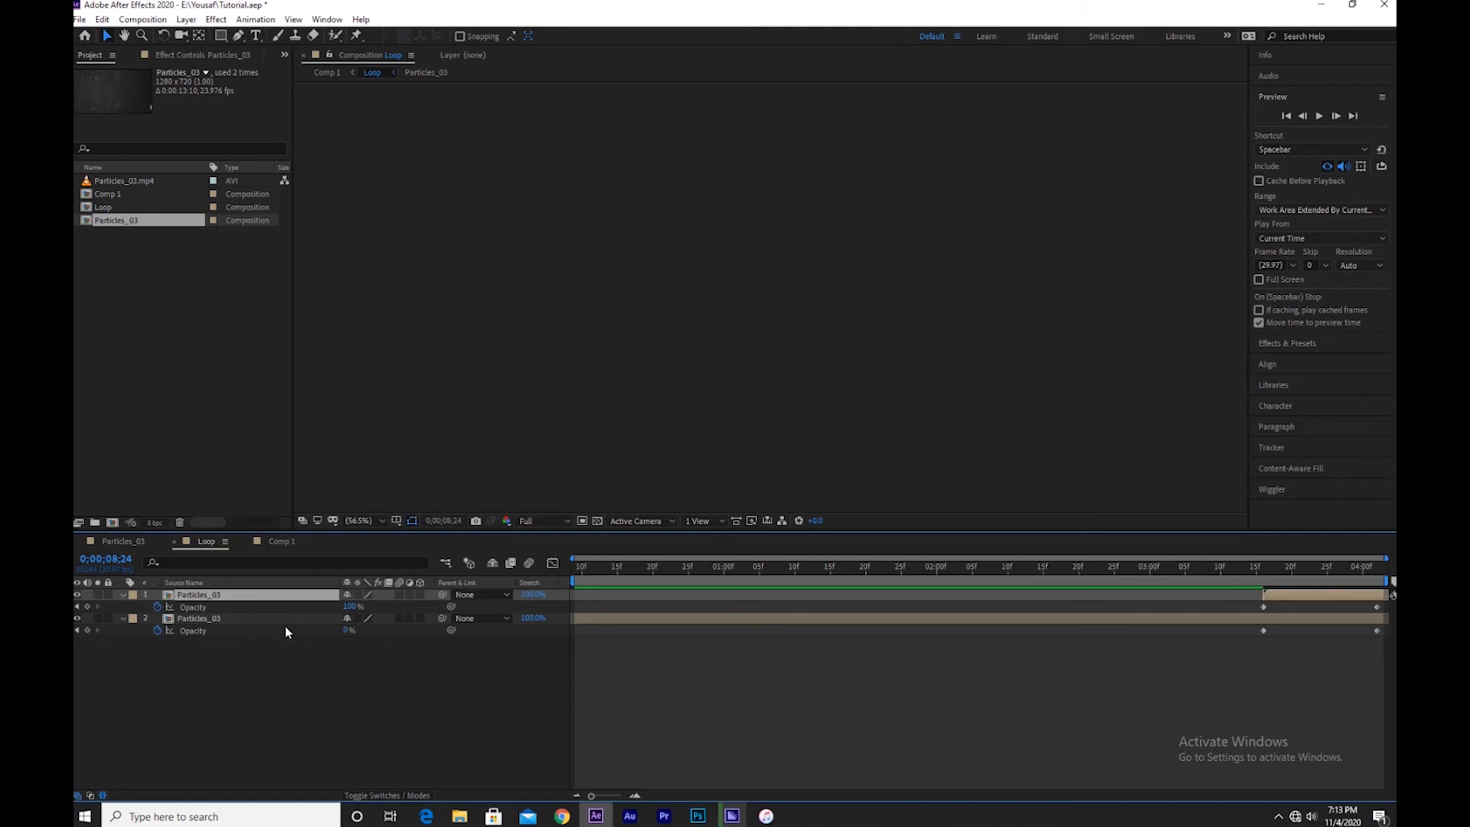
- Move the current time to 0;00;01;16 and fit the lower Particles_03 layer to the composition's dimensions
left_click(837, 571)
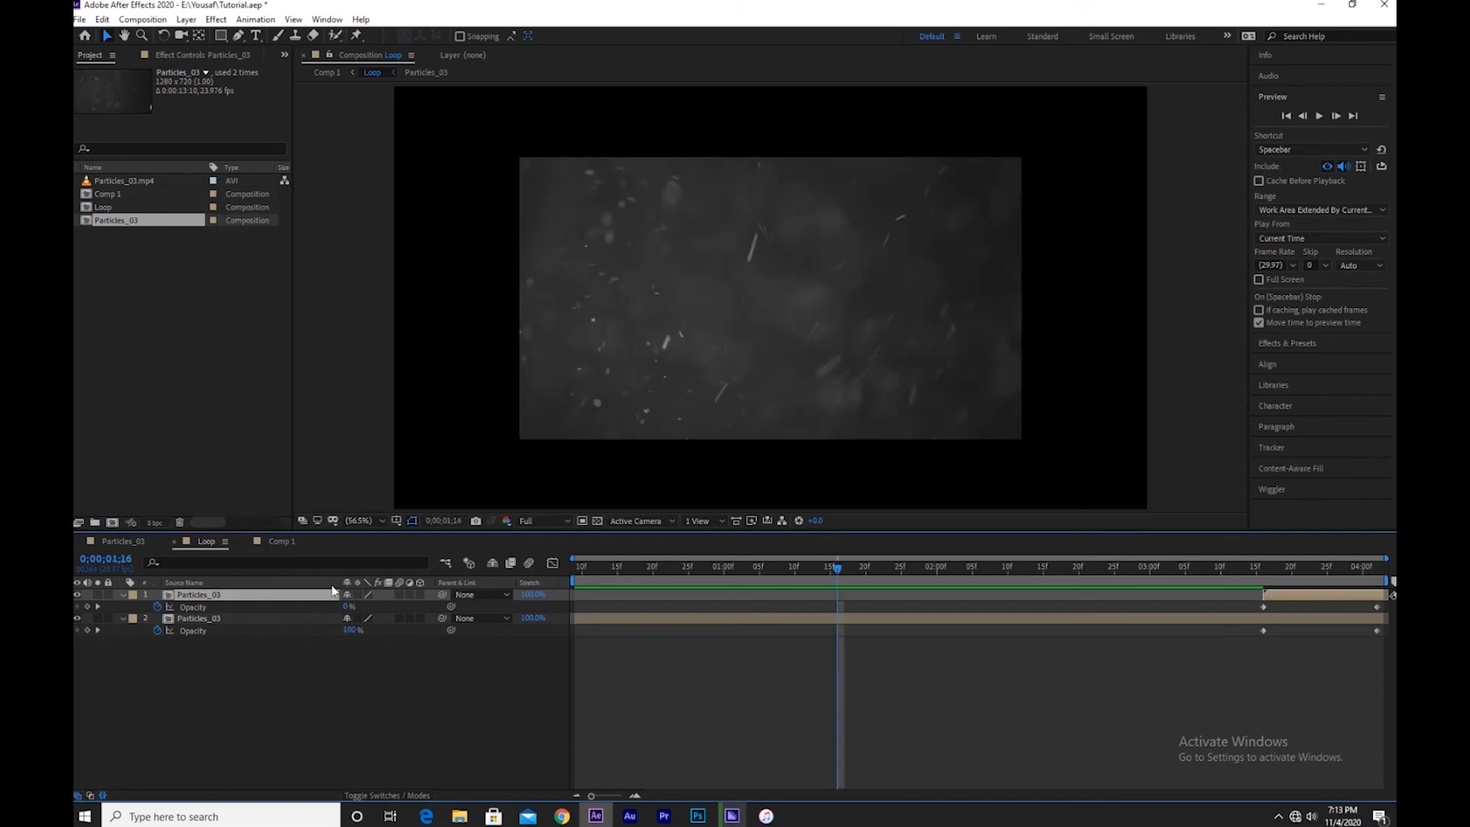
right_click(259, 620)
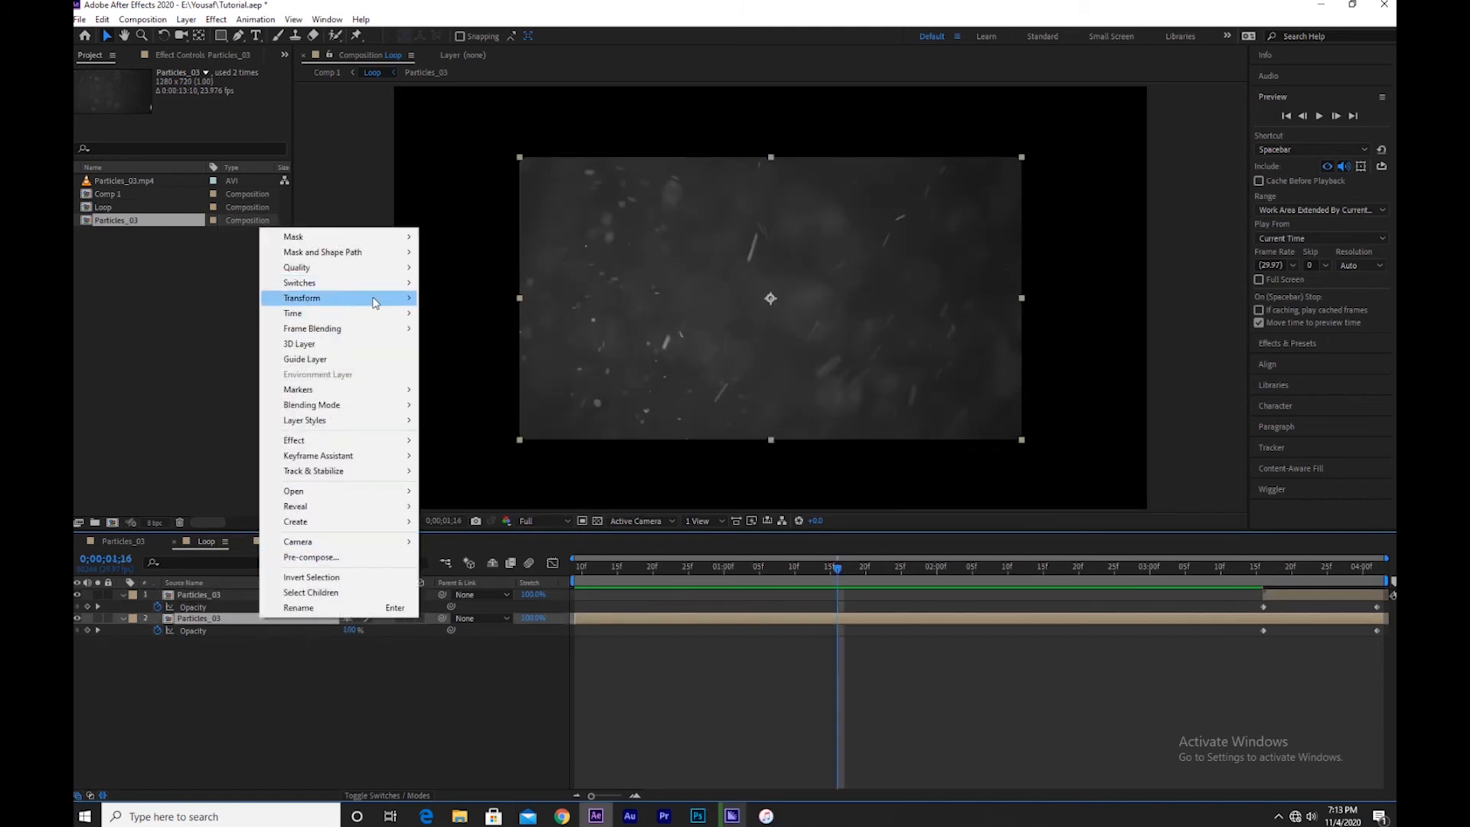
mouse_move(375, 301)
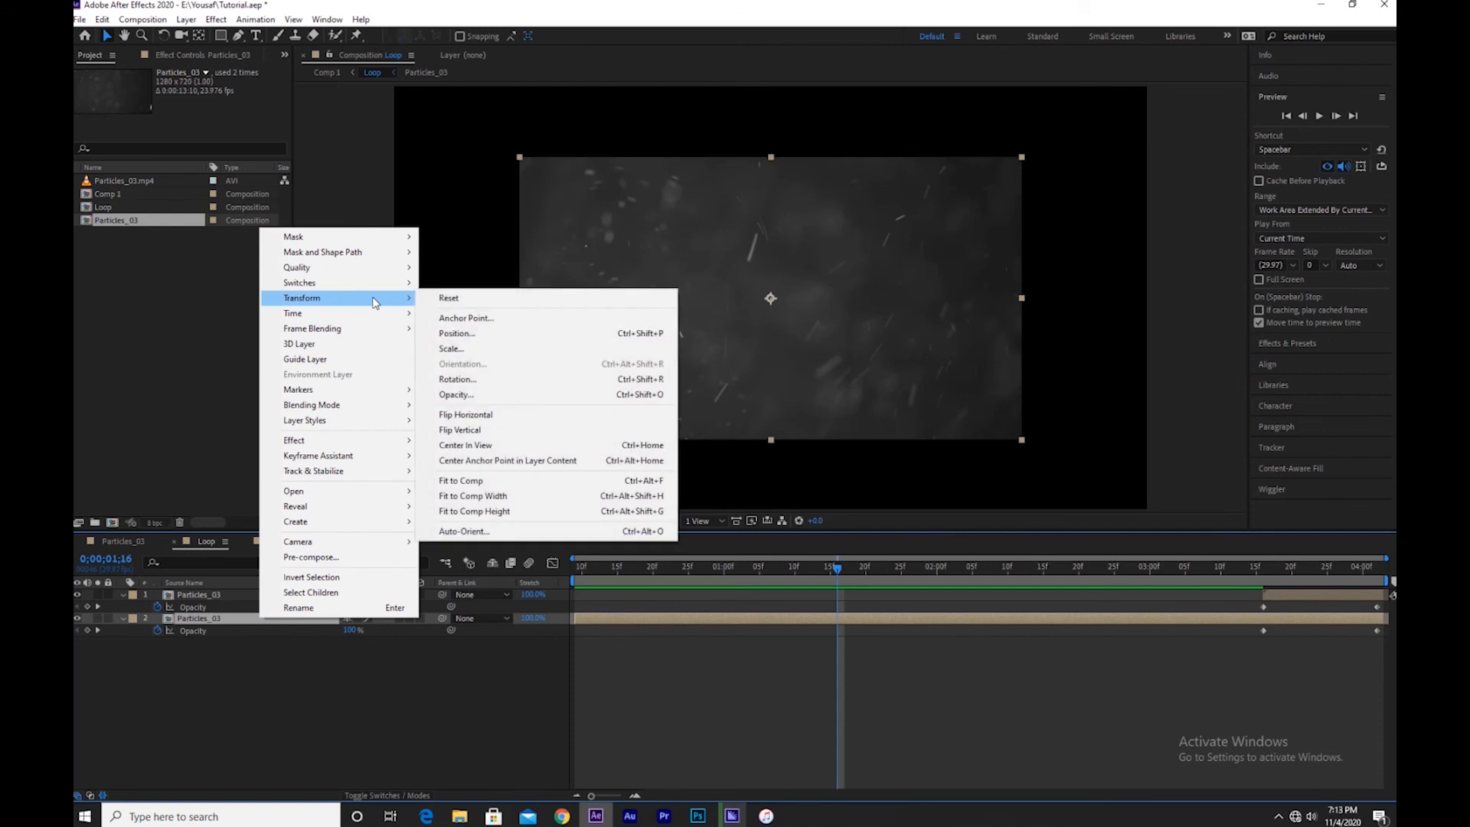
left_click(507, 478)
- Open the Particles_03 composition and play it back from 0:00:00:15
left_click(122, 541)
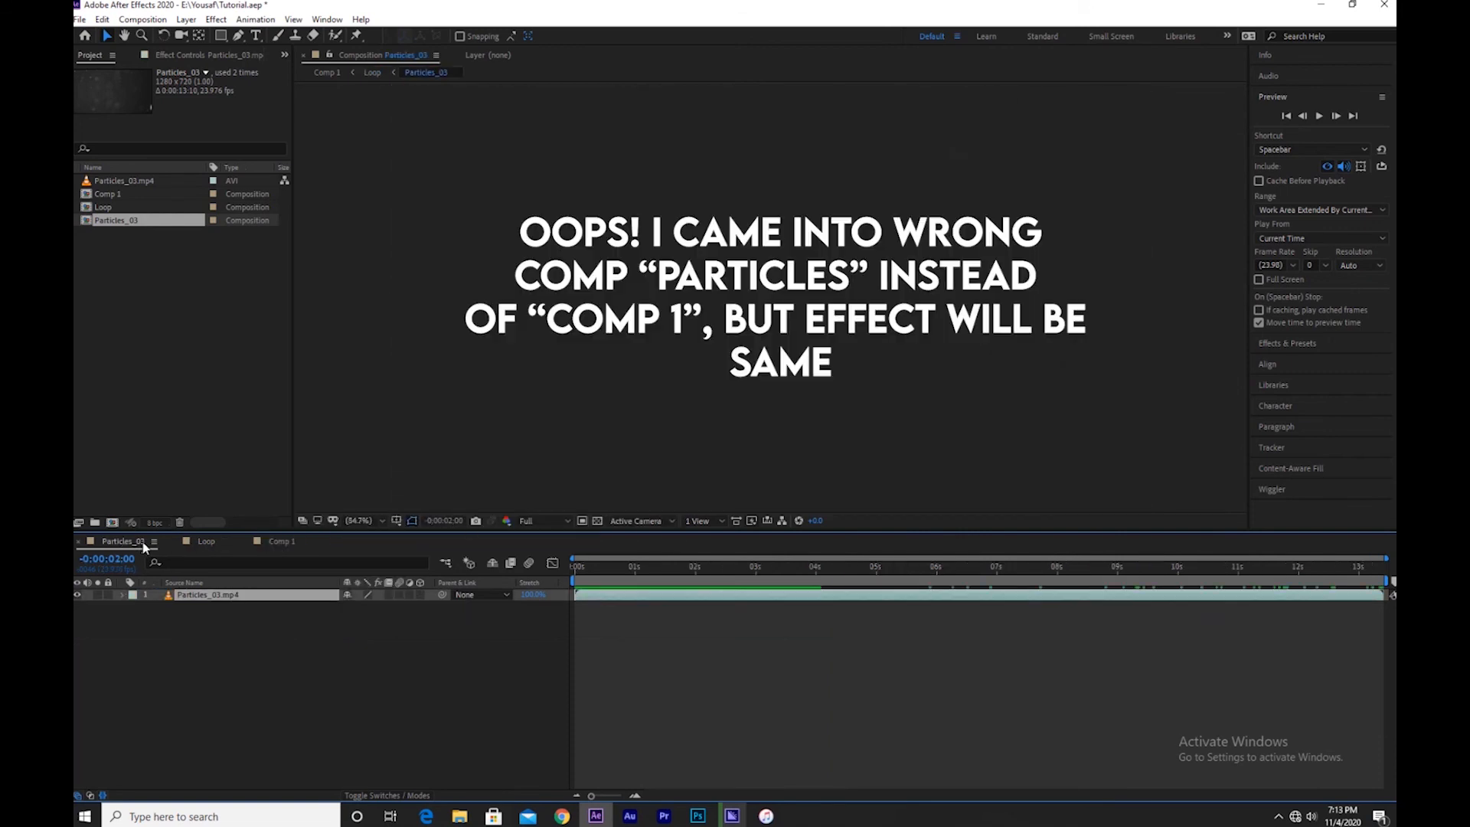
mouse_move(604, 574)
left_mouse_down()
mouse_move(672, 576)
mouse_move(612, 576)
left_mouse_up()
key("space")
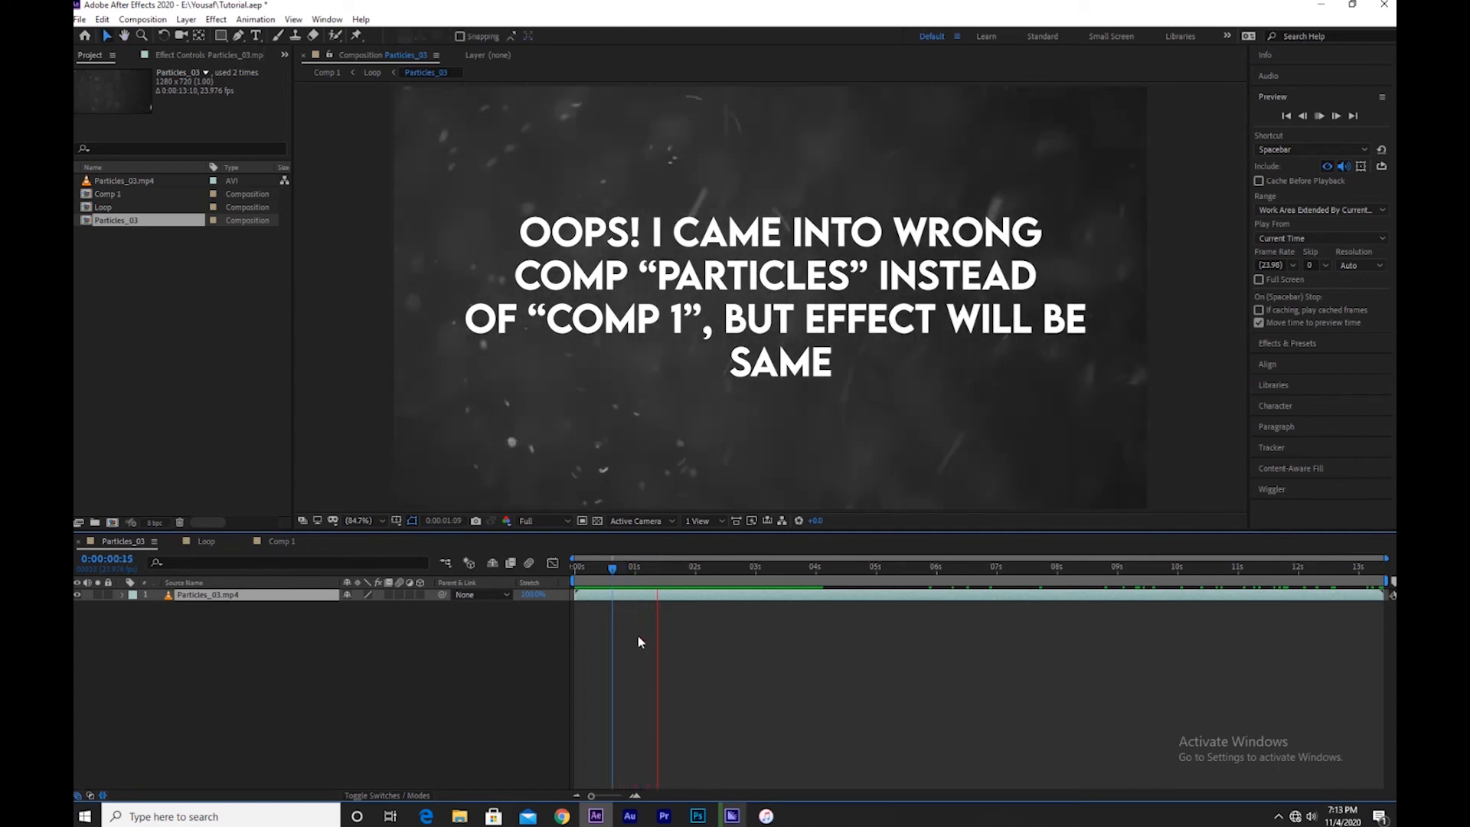